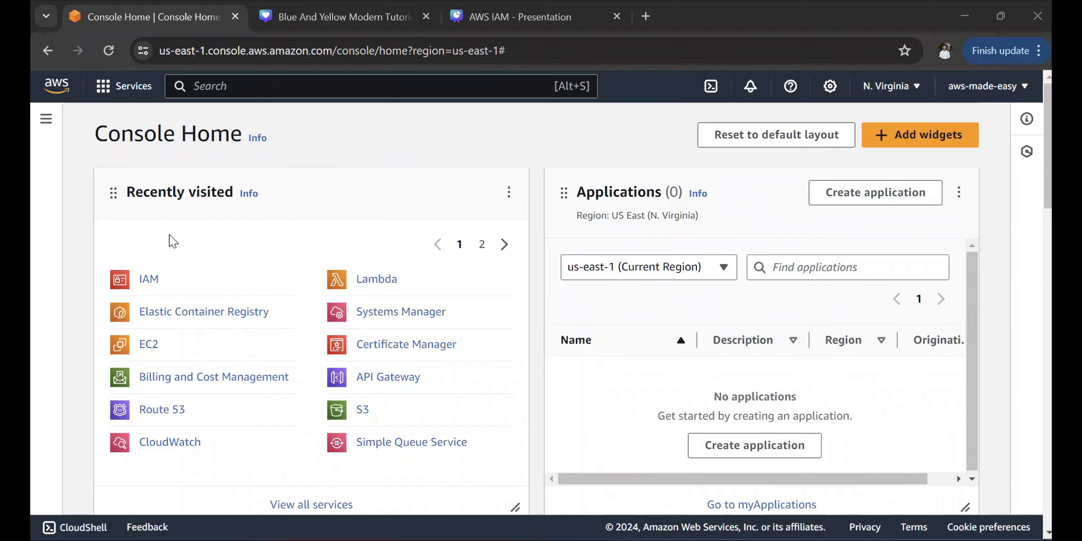
- Start a new user group in IAM and name it "developers"
click(151, 282)
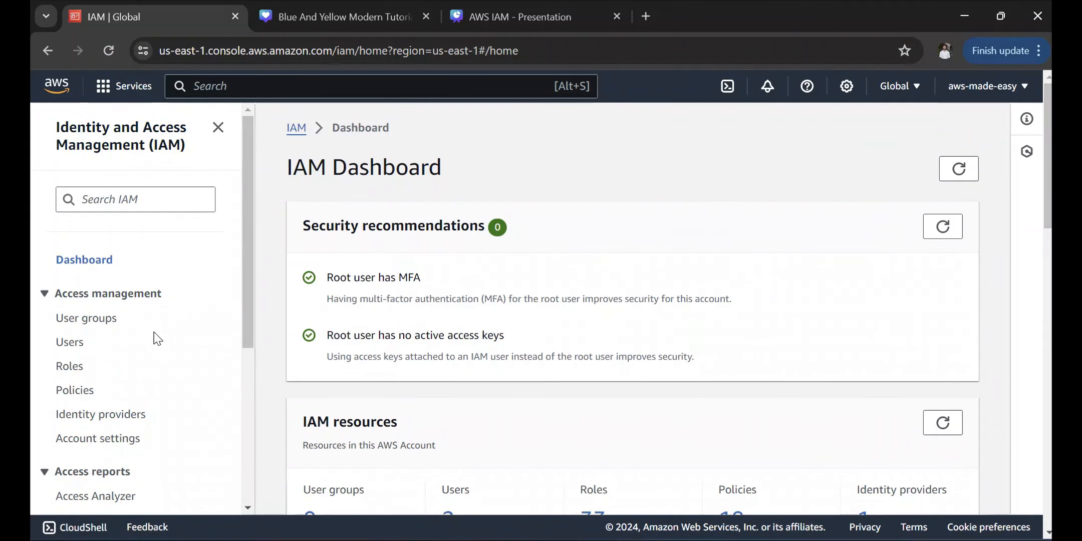
click(106, 325)
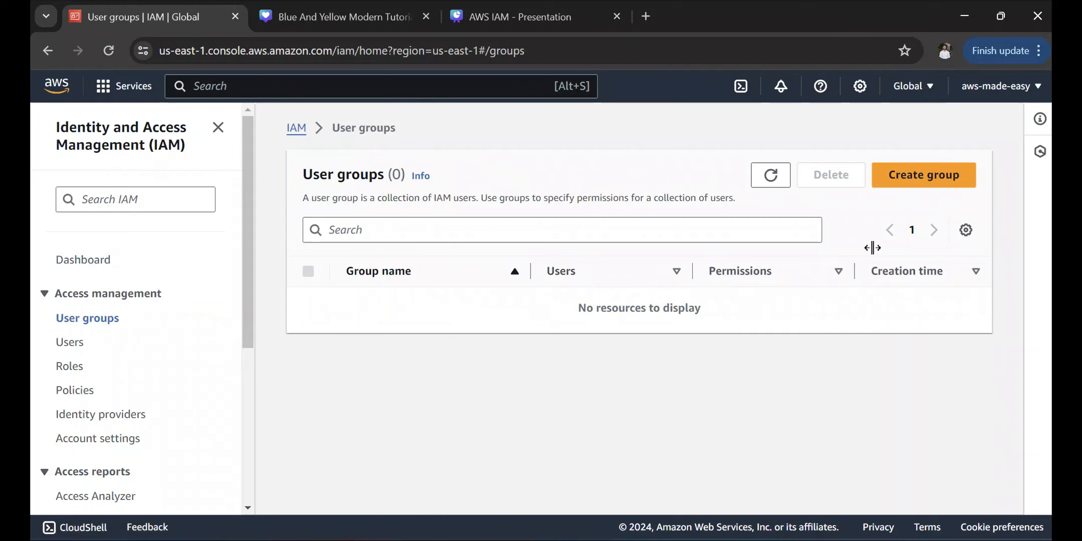
click(915, 183)
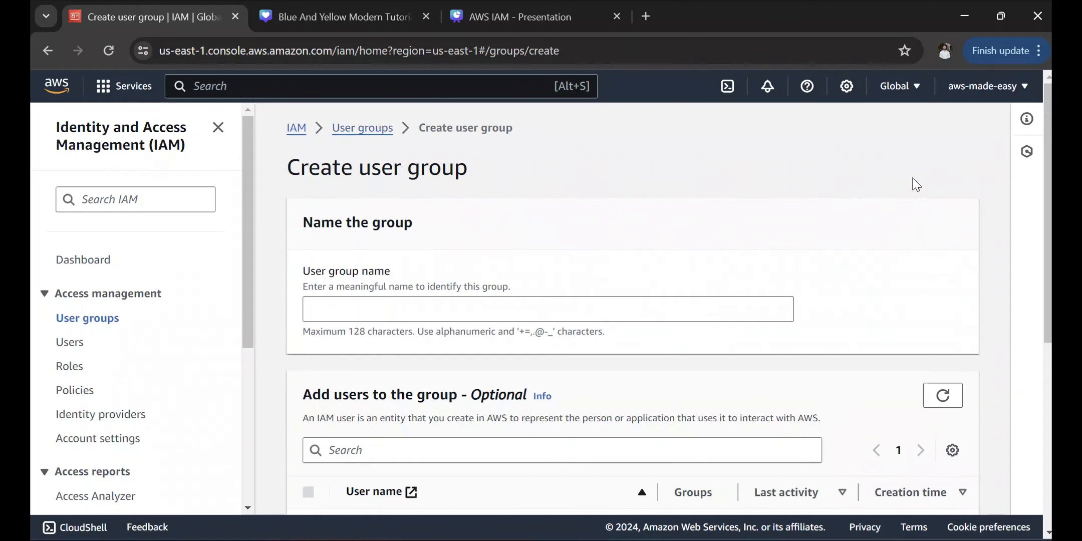
click(343, 305)
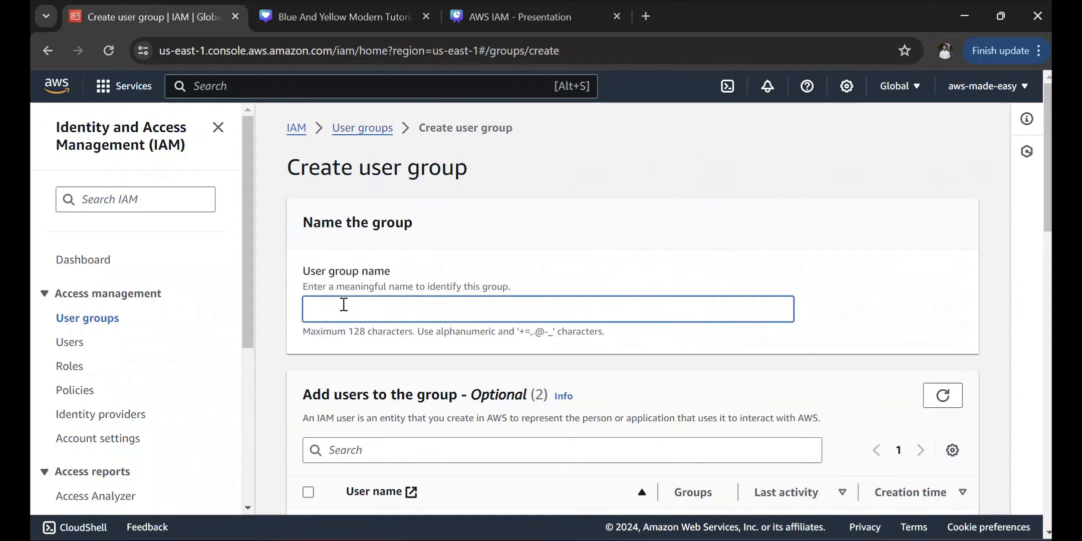
text(developers)
- Examine the users and permissions policies offered for the new group, widening the Policy name column to read full names
scroll(343, 304, down, 3)
scroll(344, 305, up, 2)
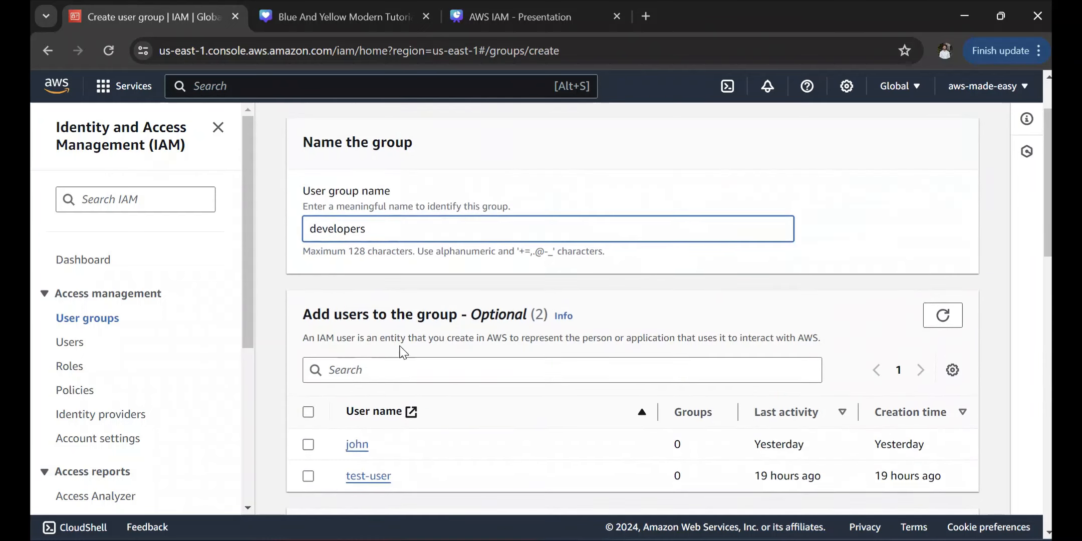
scroll(425, 390, down, 1)
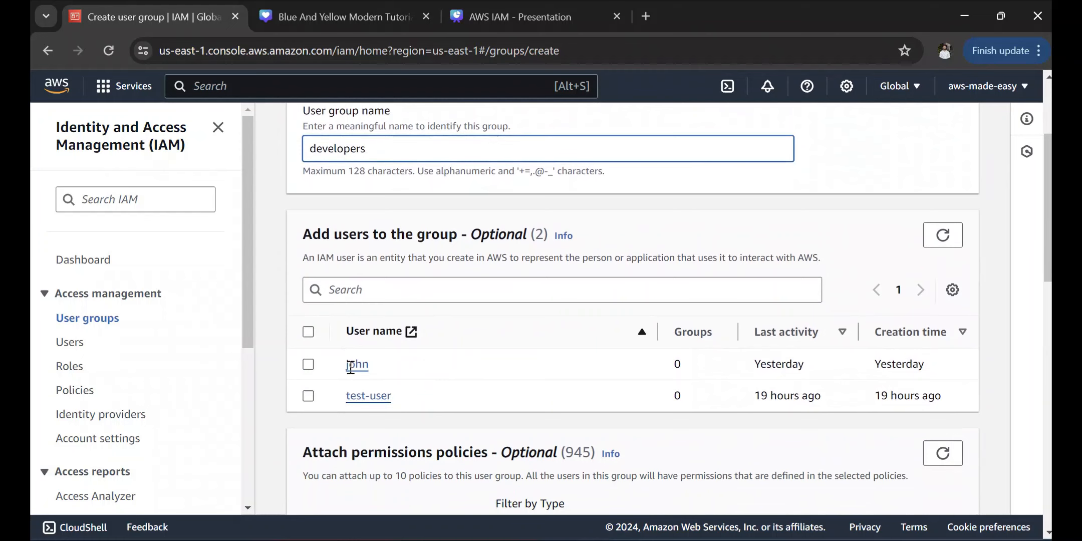
scroll(455, 323, up, 1)
scroll(395, 366, down, 1)
scroll(438, 226, up, 1)
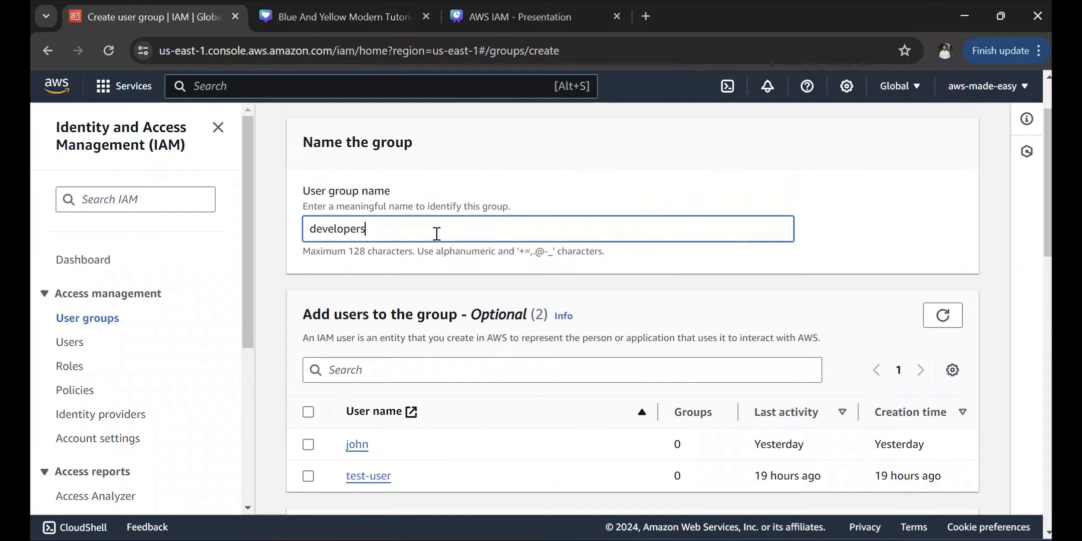
scroll(373, 238, down, 4)
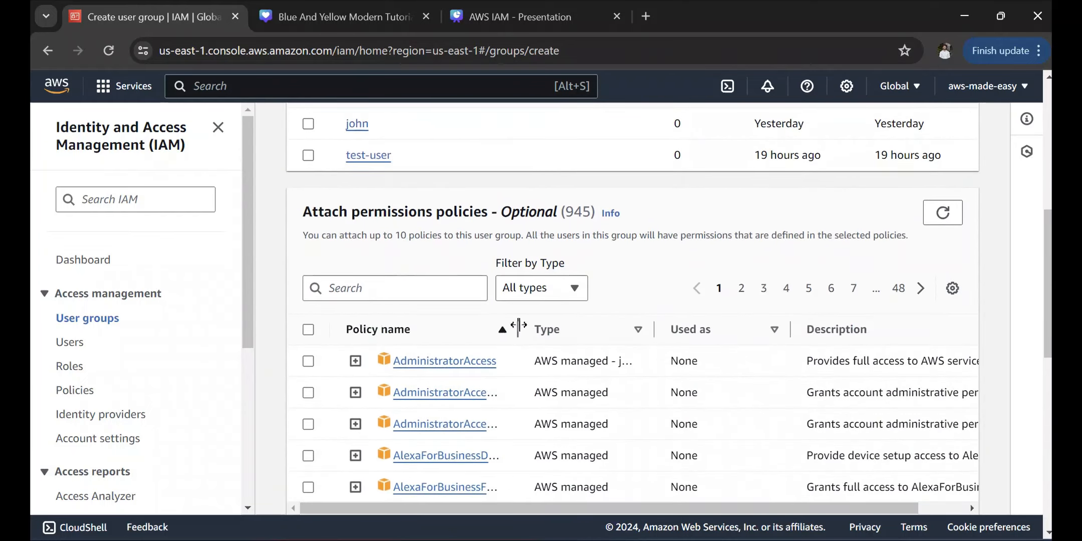
drag(519, 330, 625, 329)
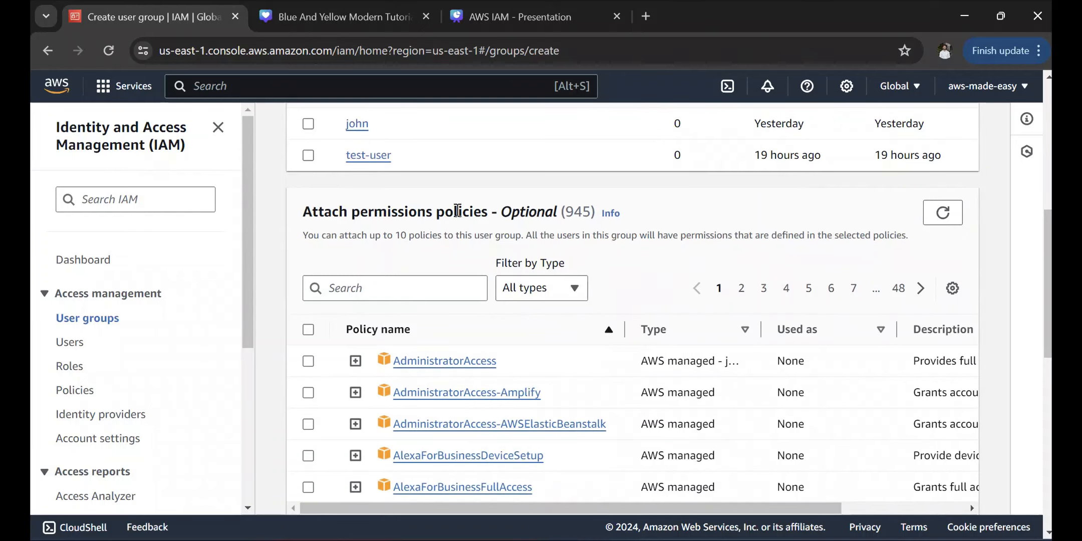
scroll(466, 404, down, 2)
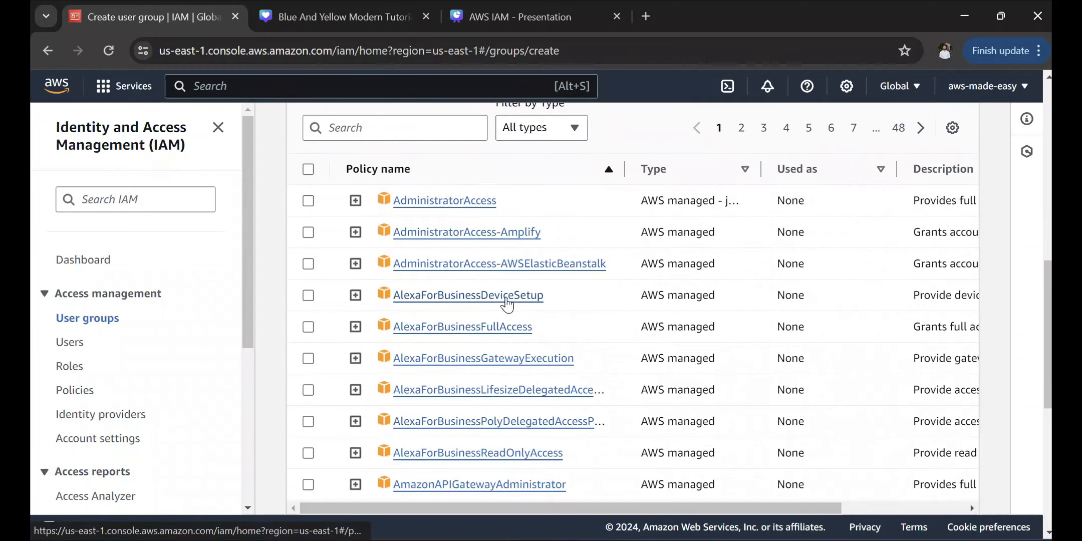
scroll(658, 341, up, 2)
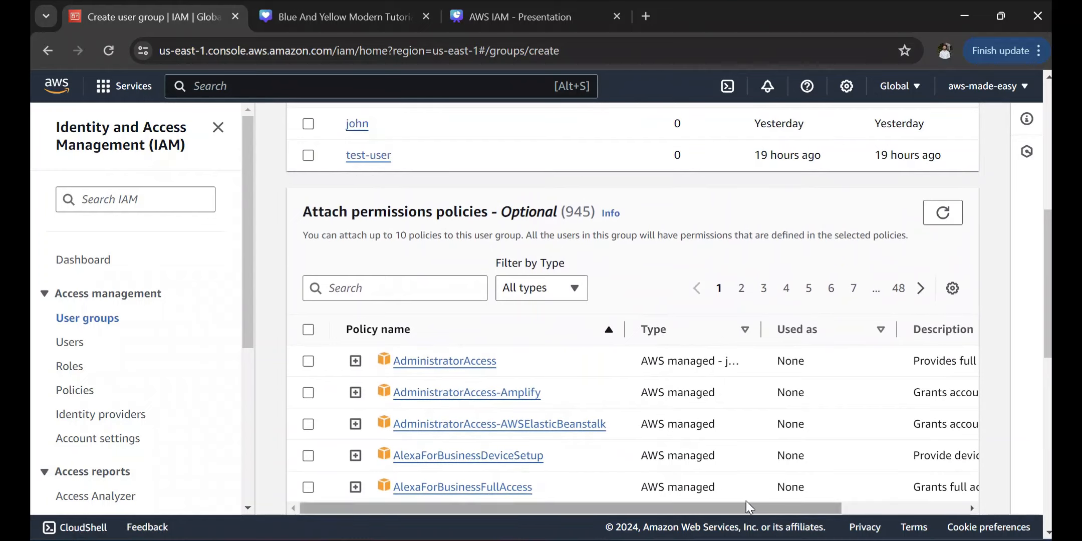
- Filter the permissions policies by "s3" and select AmazonS3FullAccess for the group
click(359, 284)
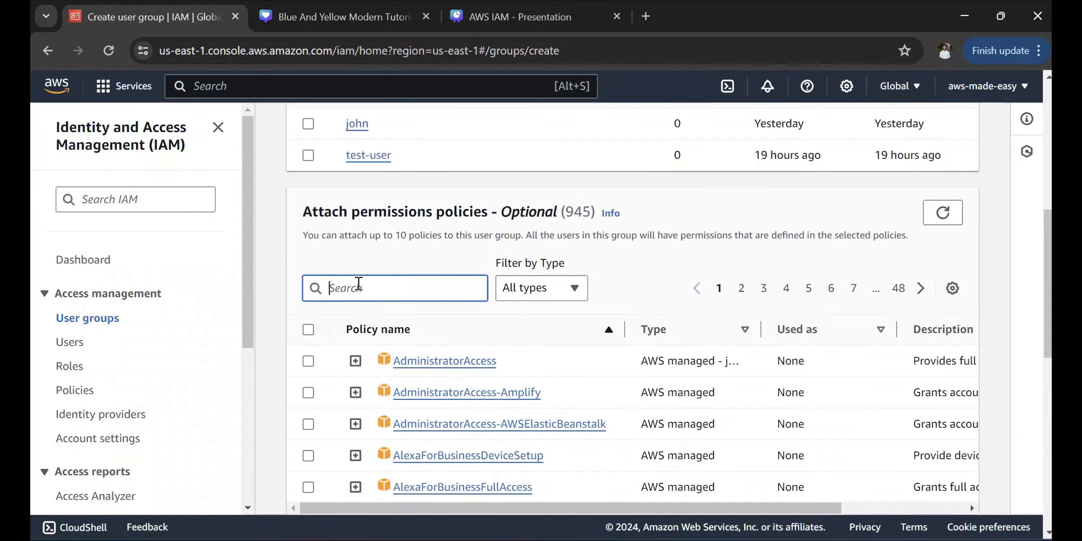
text(s3)
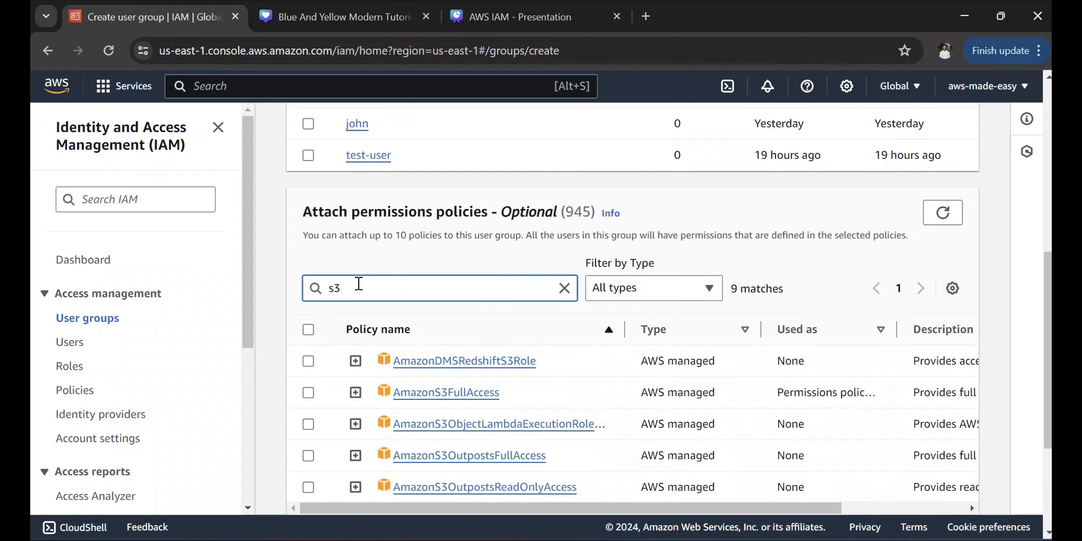
click(309, 393)
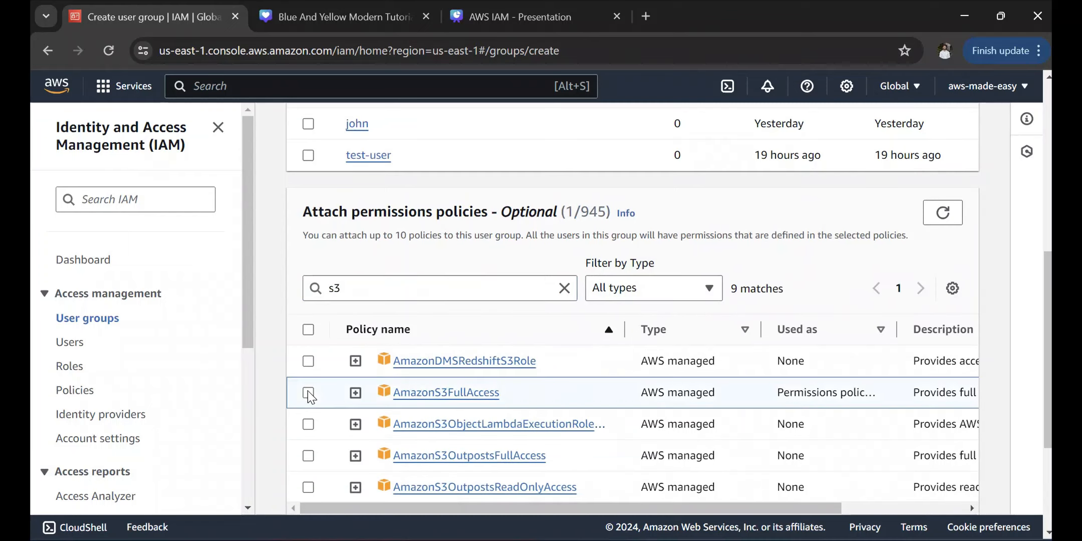
- Filter the permissions policies by "lambda" and add AWSLambda_FullAccess to the selection
click(564, 288)
text(lambda)
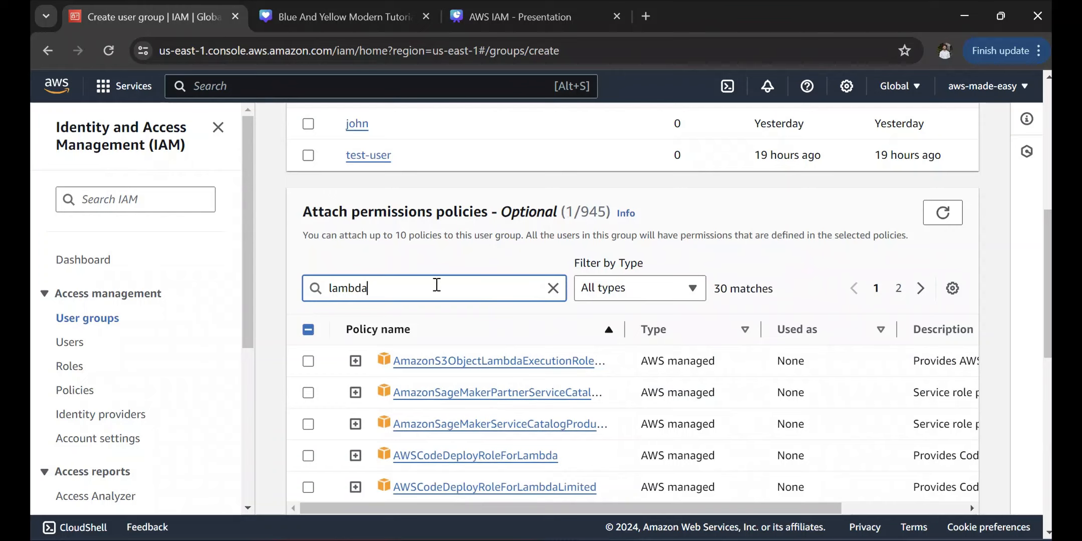
scroll(437, 285, down, 2)
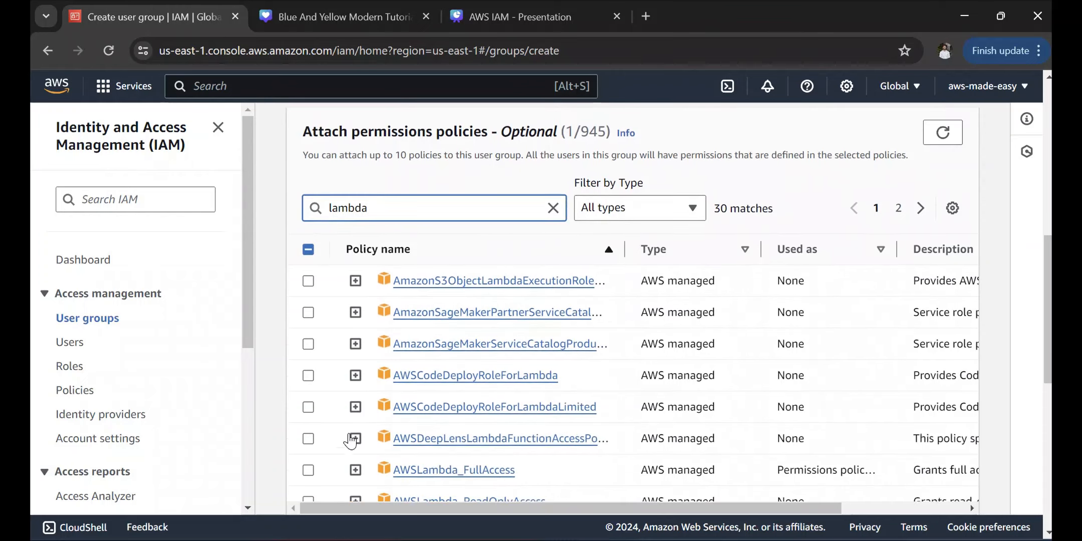
click(308, 470)
- Filter the permissions policies by "ec2" and add AmazonEC2FullAccess to the selection
double_click(457, 214)
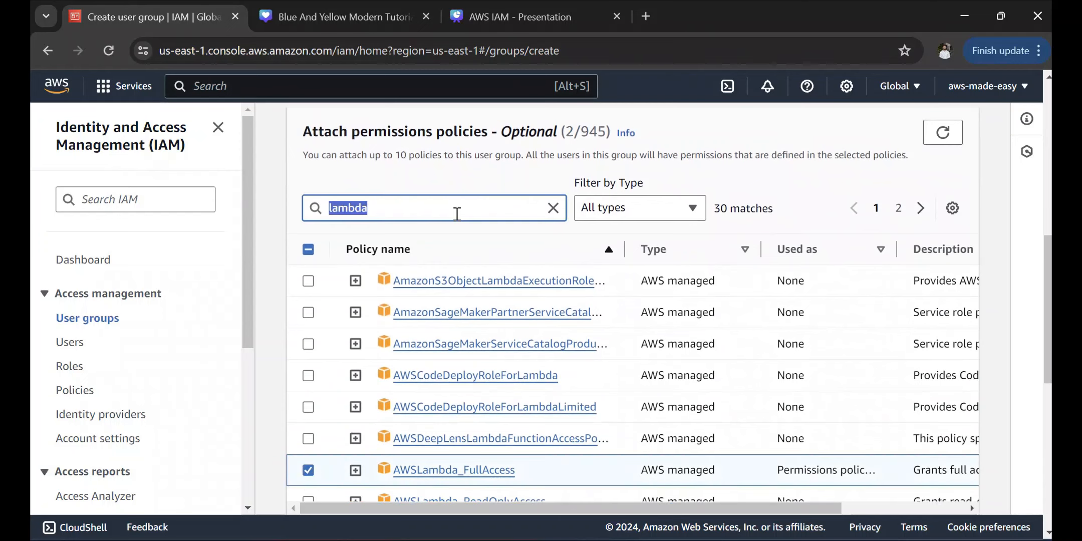
text(ec2)
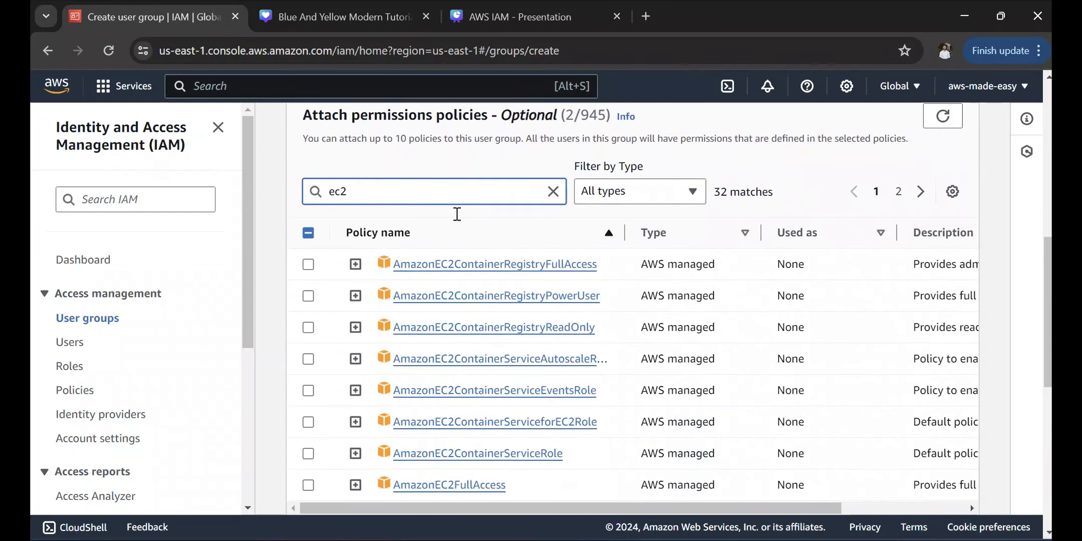
scroll(458, 214, down, 3)
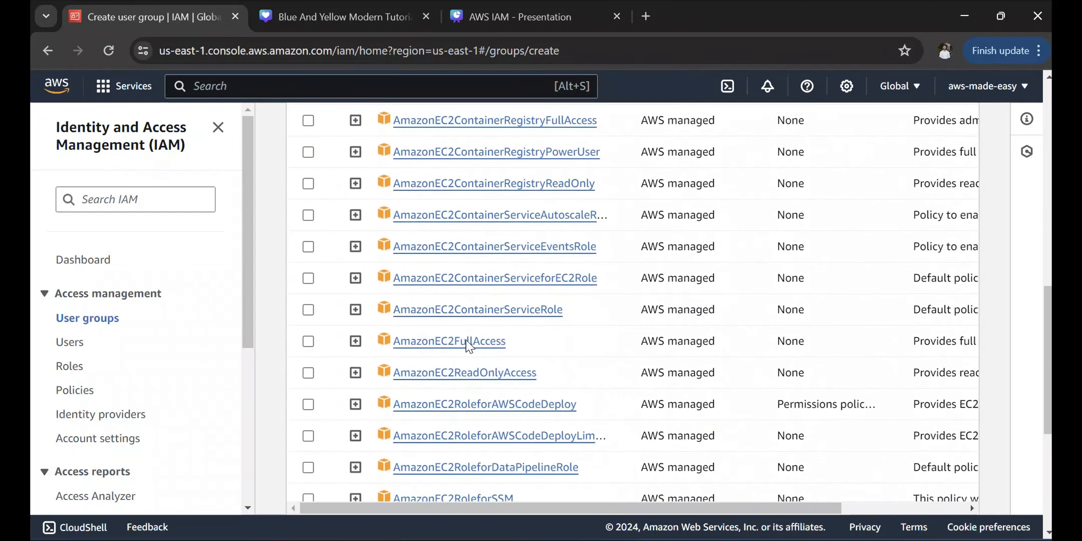
click(309, 341)
scroll(459, 346, up, 5)
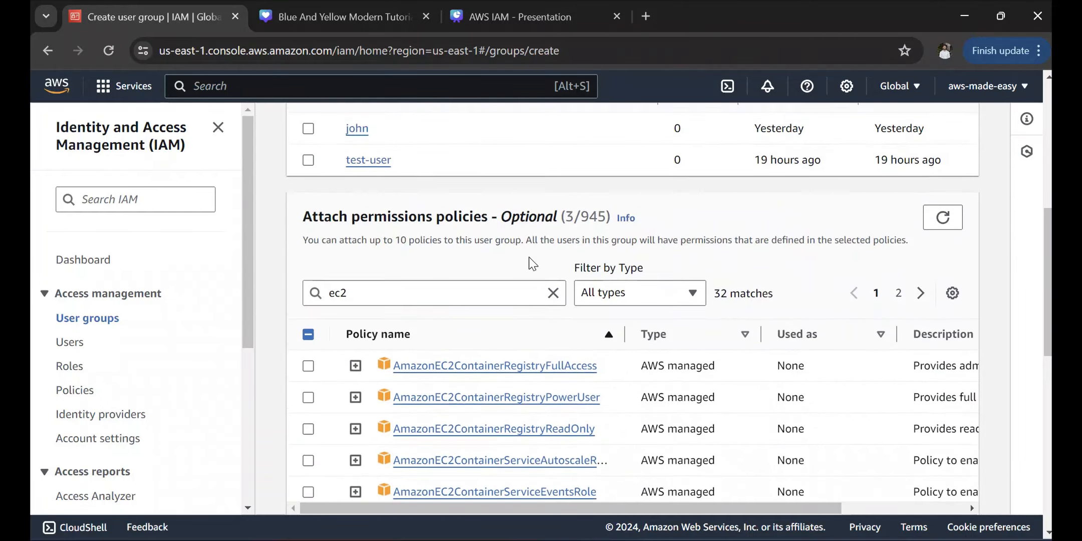
- Review the group form and create the developers user group with the selected policies
scroll(442, 307, up, 3)
scroll(555, 326, down, 10)
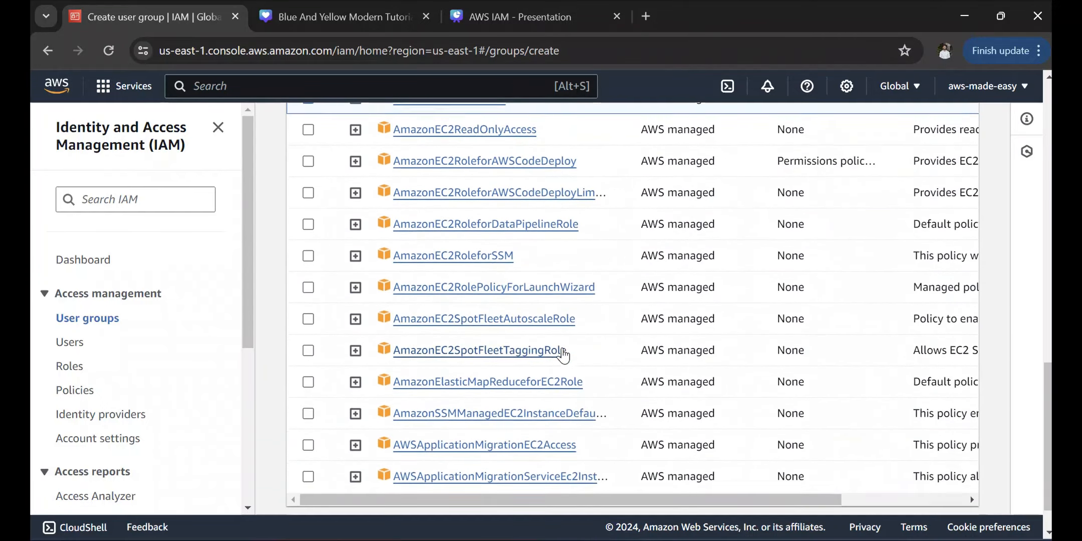
scroll(562, 347, down, 2)
scroll(562, 348, up, 10)
scroll(381, 308, up, 3)
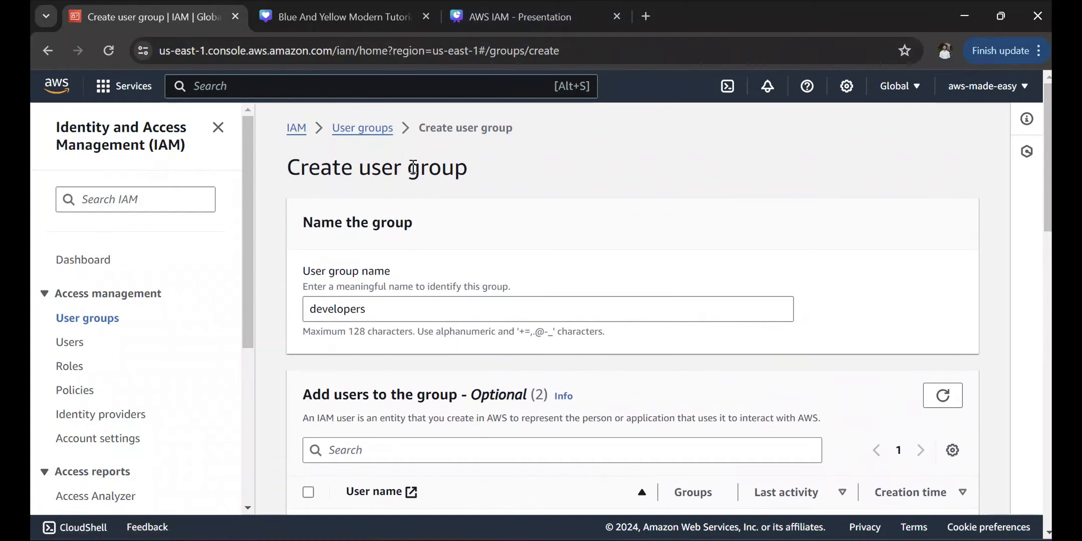
scroll(491, 218, down, 12)
scroll(908, 275, down, 2)
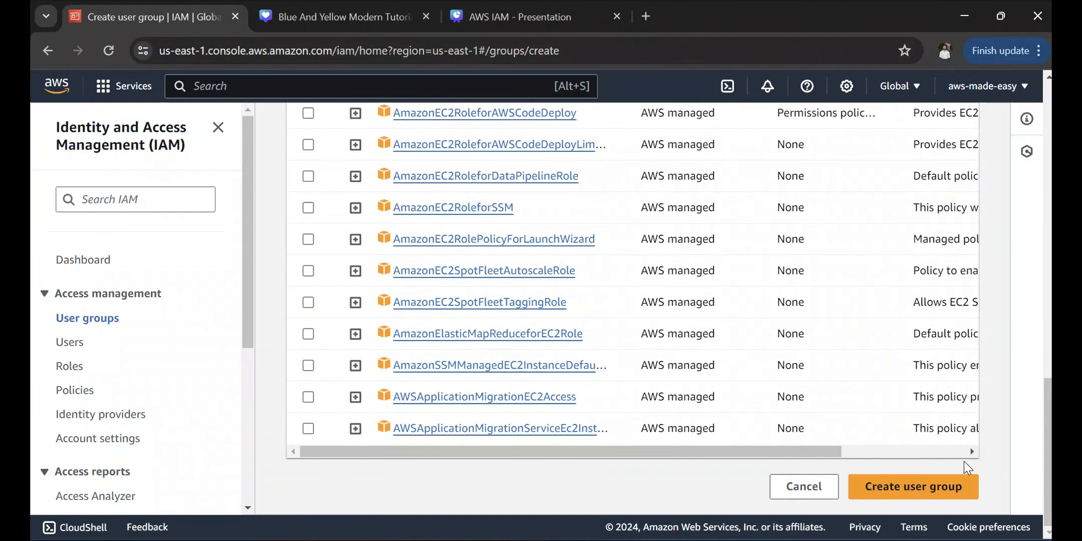
click(913, 489)
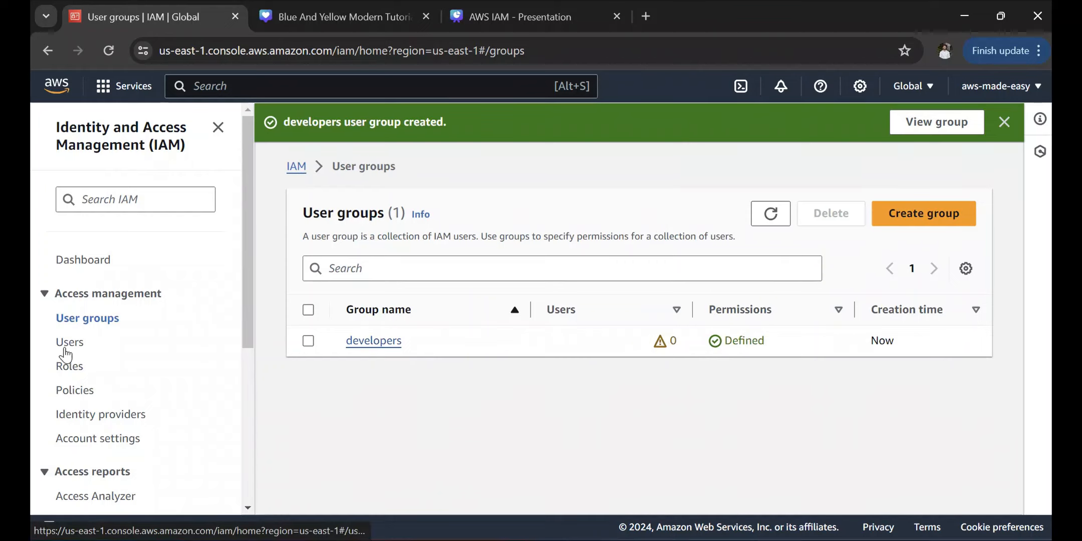
- Open the developers group and view the existing account users that can be added to it
click(374, 341)
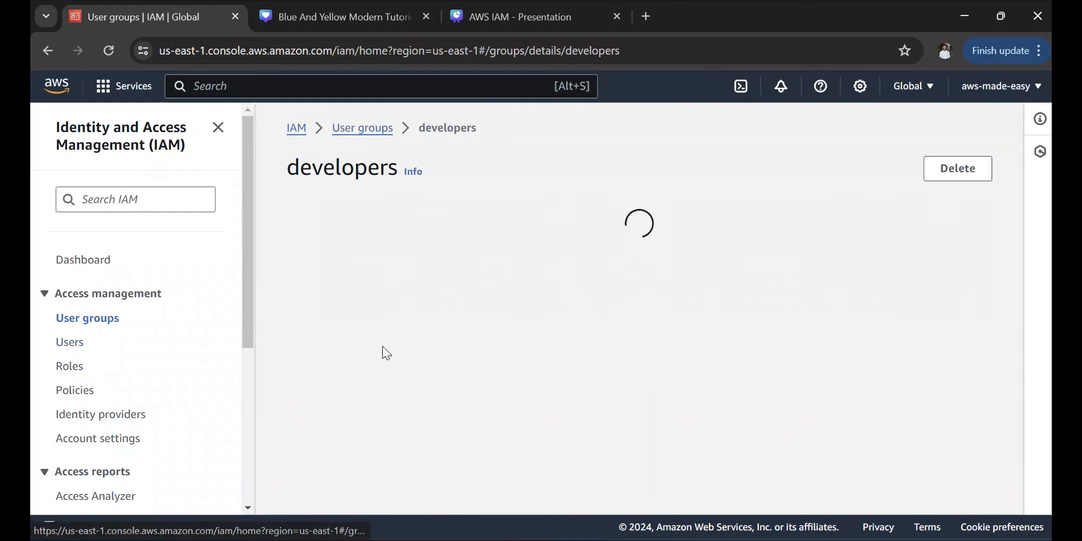
scroll(555, 352, down, 3)
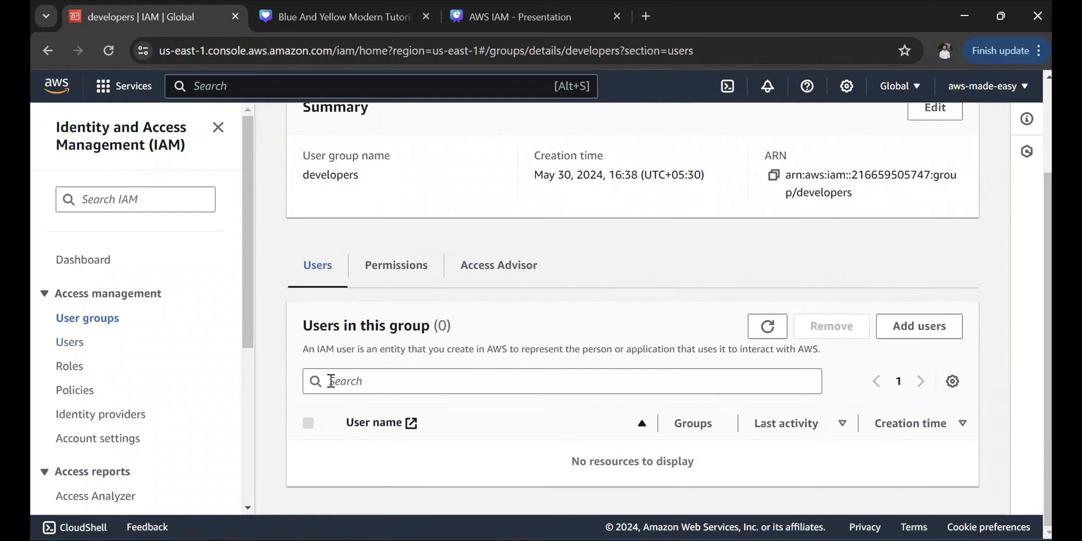
click(908, 325)
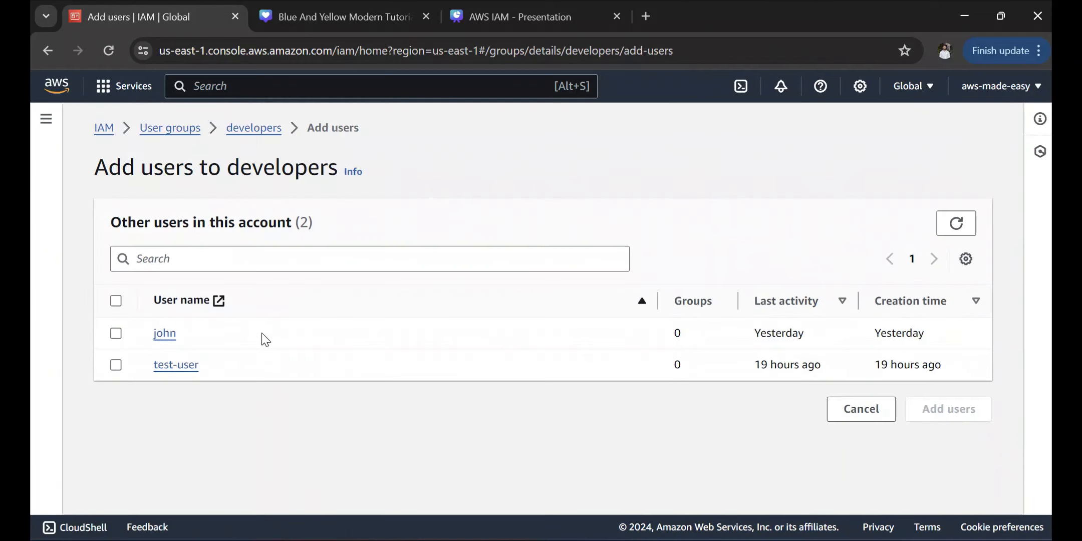
click(159, 135)
- Start creating a new IAM user from the users list and enter the user name
click(70, 349)
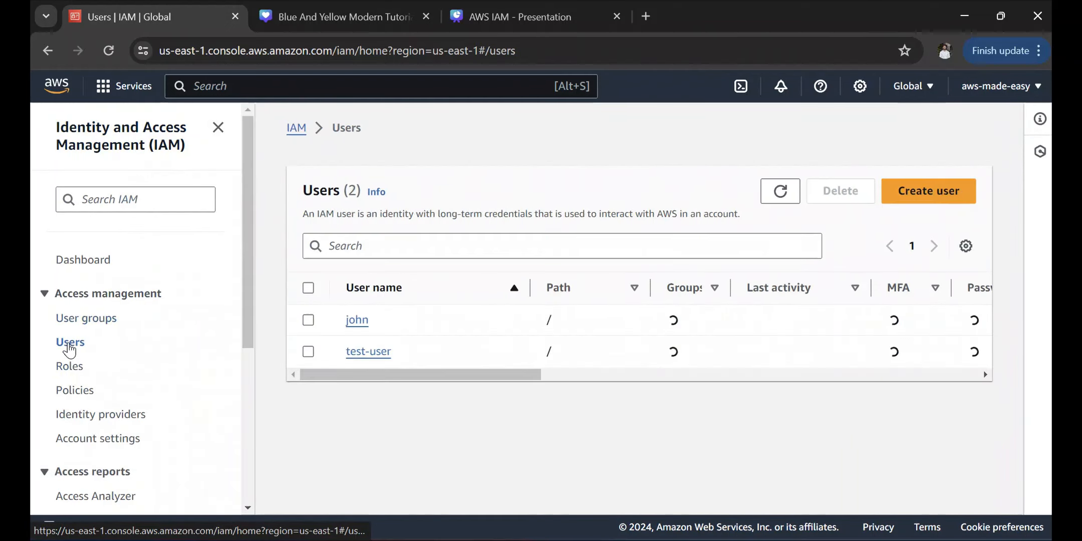
click(951, 195)
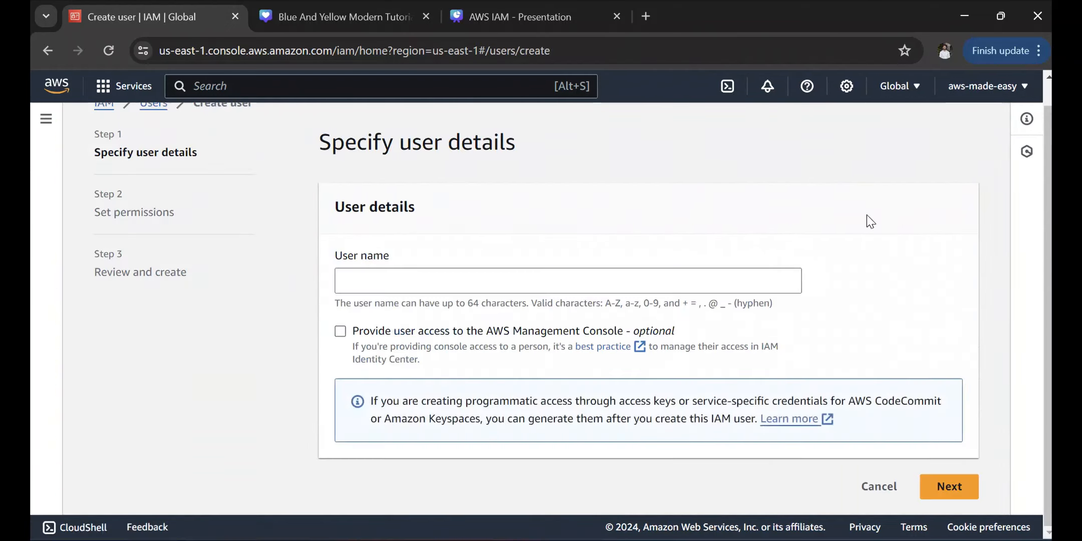
click(476, 282)
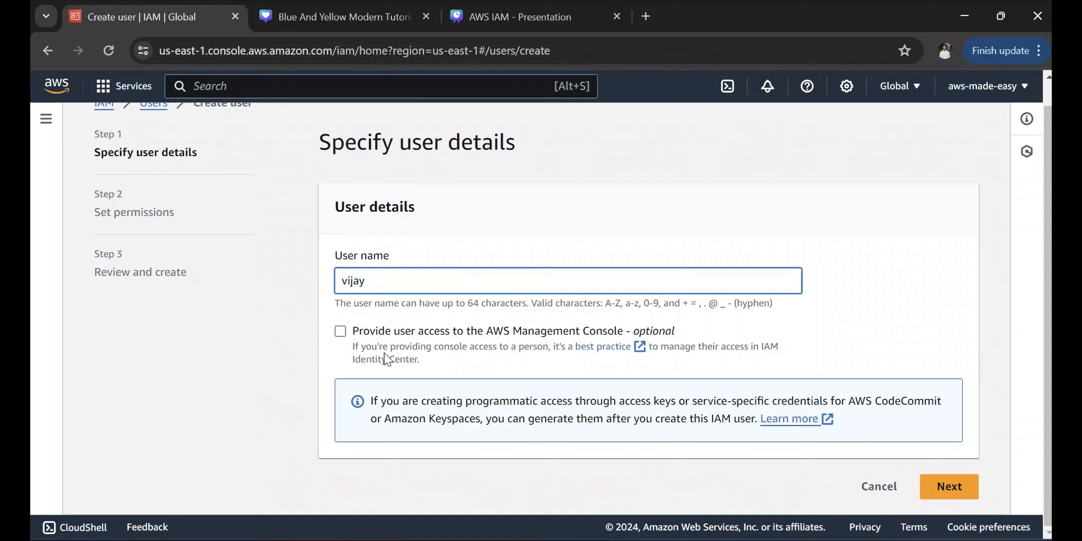
- Give the new user AWS Management Console access with the option "I want to create an IAM user" and review the password settings
click(340, 332)
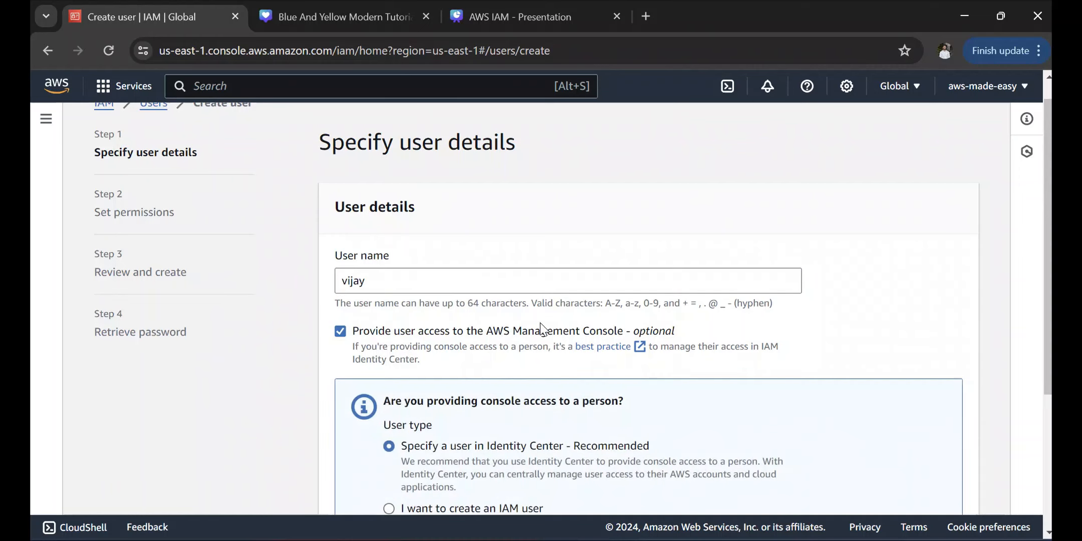
scroll(474, 336, down, 3)
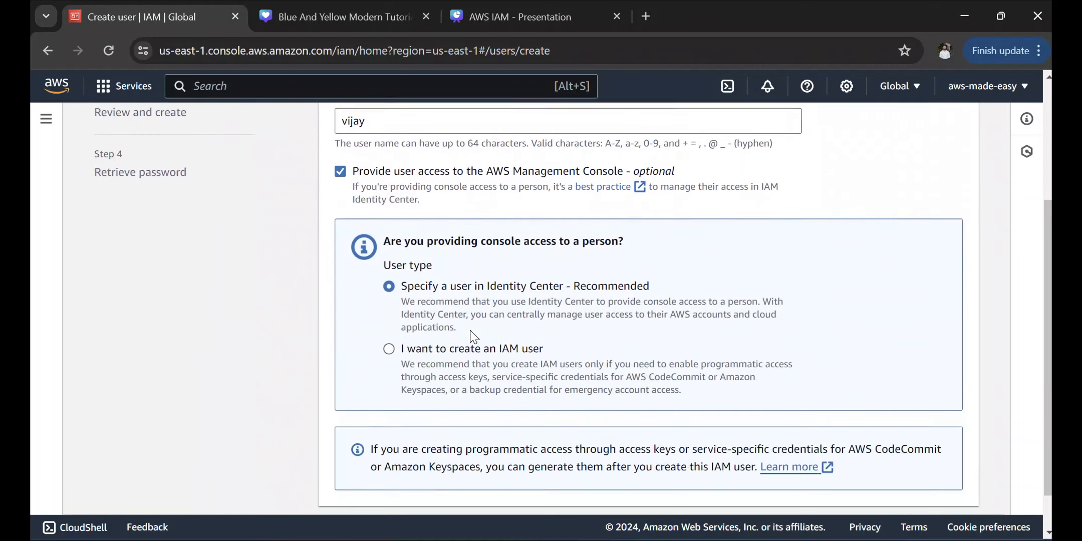
click(390, 349)
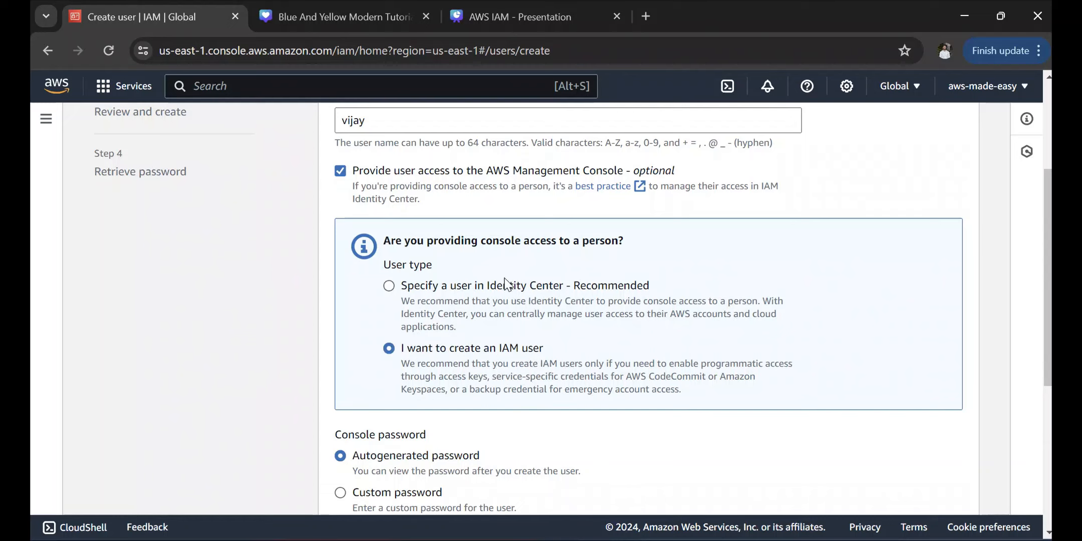
scroll(487, 321, down, 2)
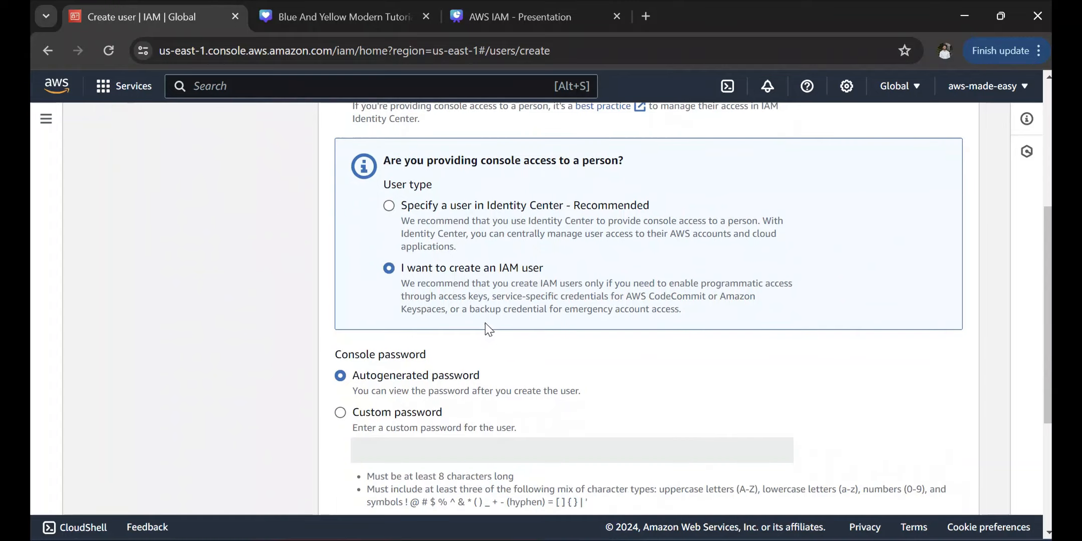
scroll(408, 380, down, 5)
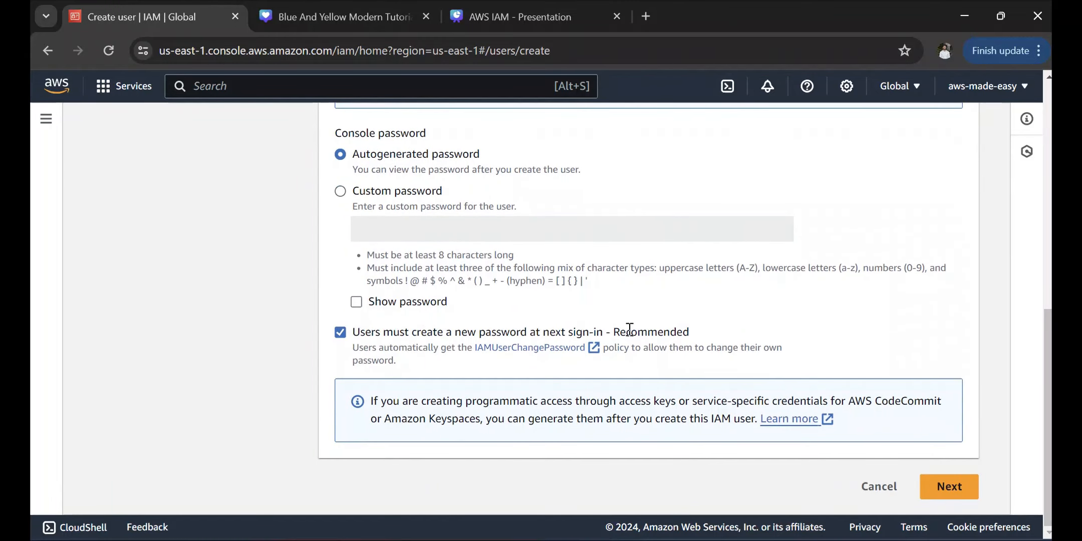
- Keep the autogenerated console password with required reset and add the new user to the developers group
click(954, 484)
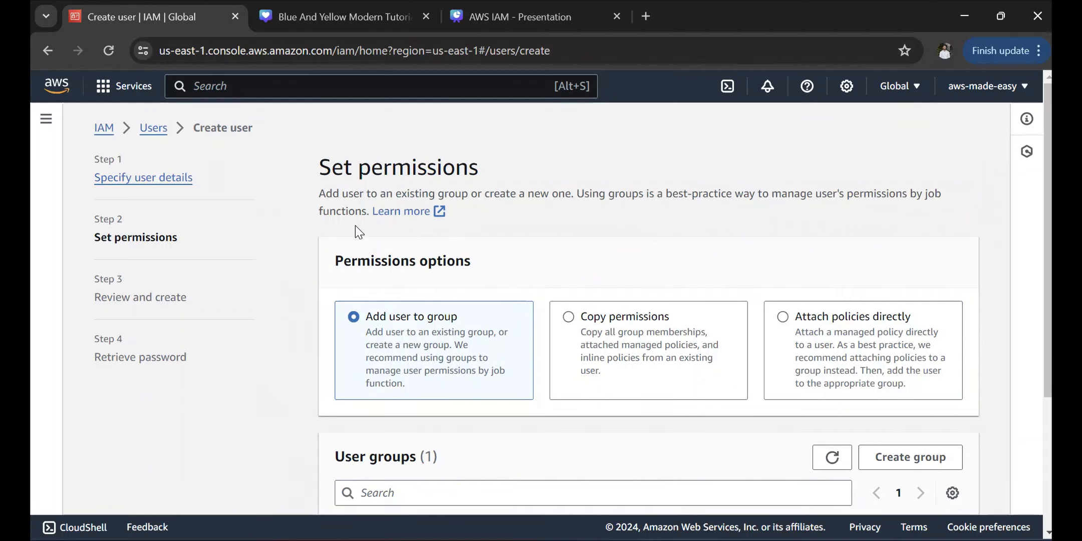
scroll(336, 303, down, 2)
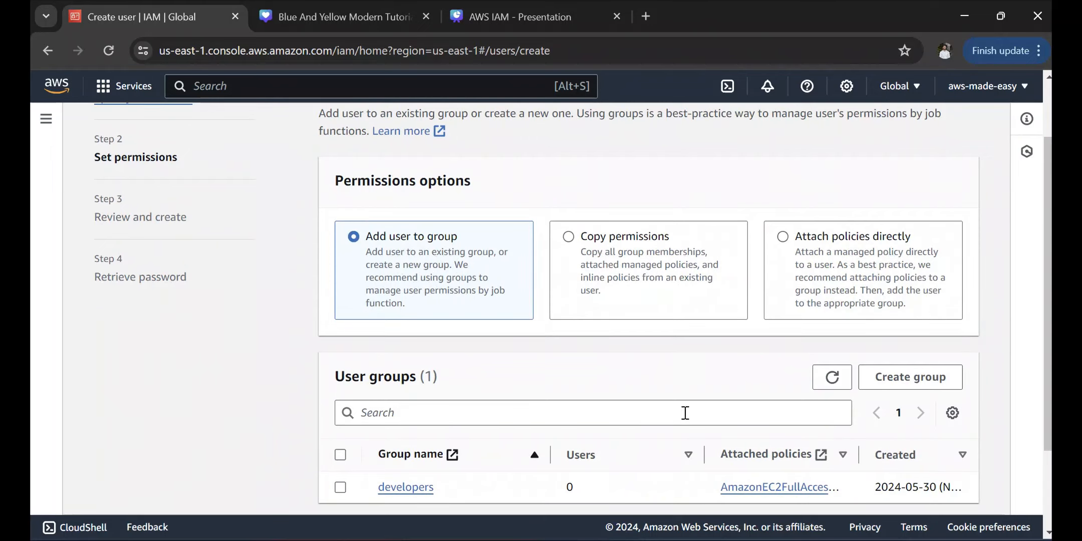
scroll(385, 301, up, 2)
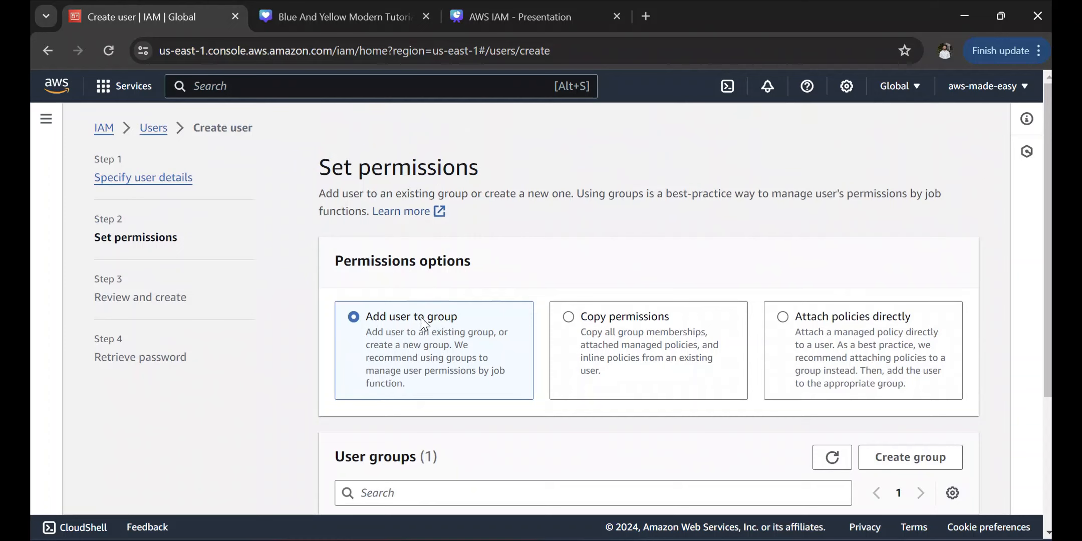
scroll(409, 322, down, 2)
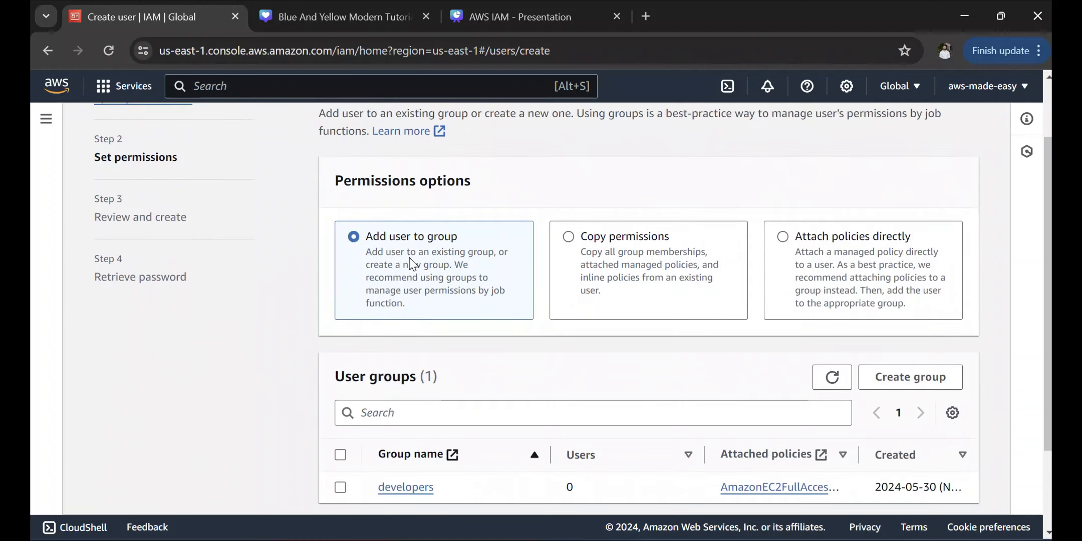
scroll(421, 223, down, 3)
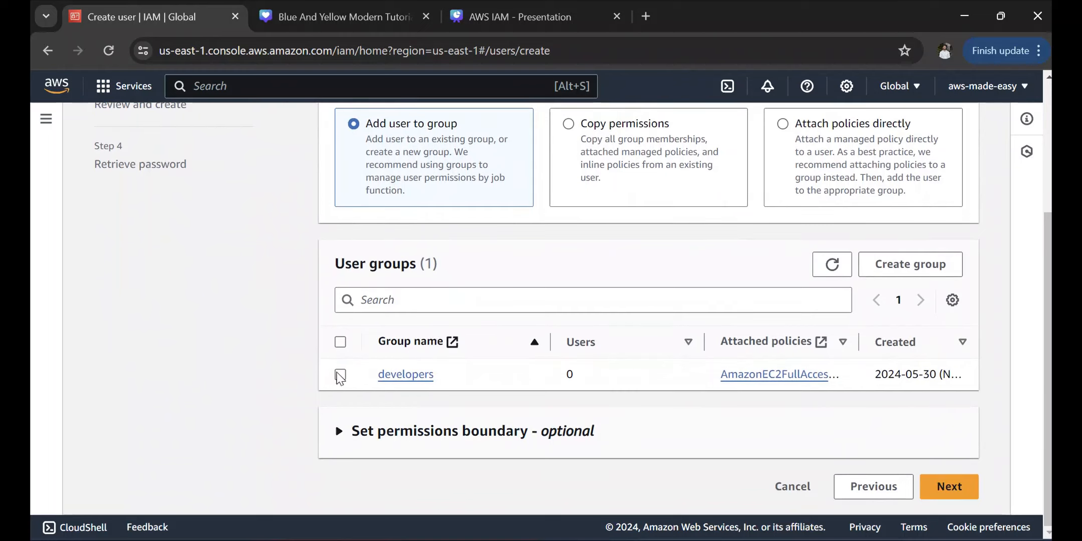
click(340, 376)
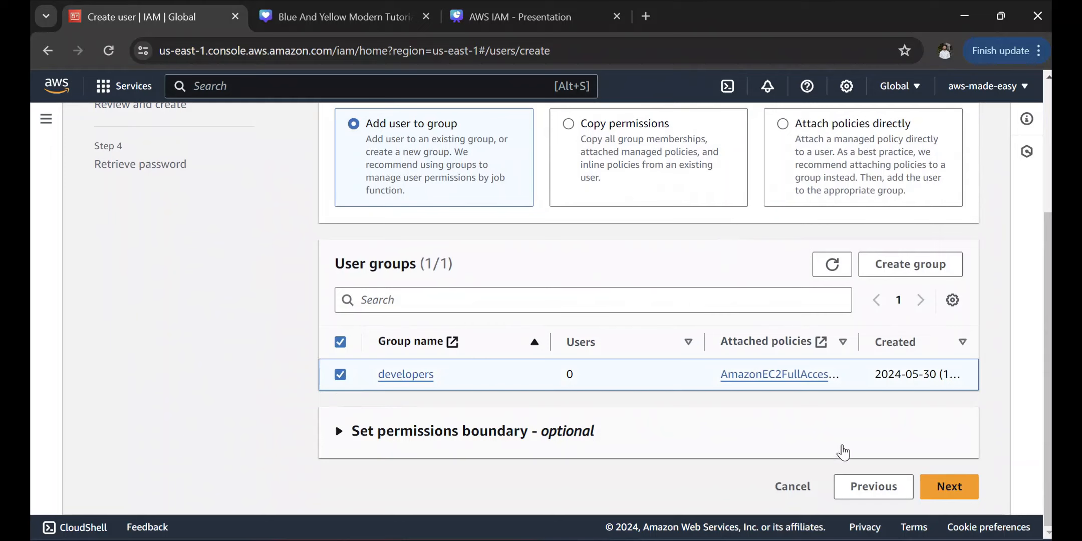
click(963, 489)
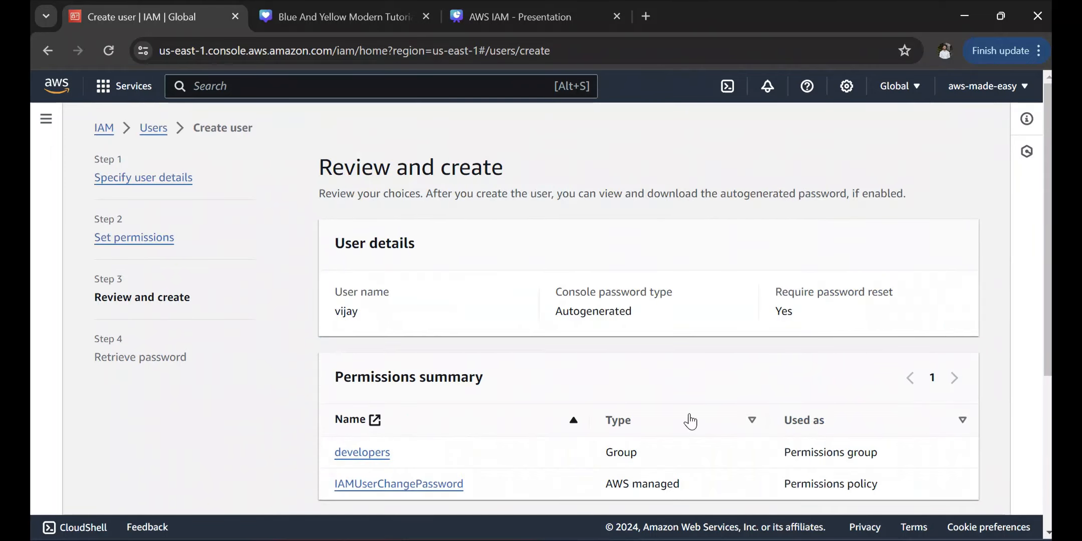
- Review the new user's details and permissions summary, and create the user without tags
scroll(560, 289, down, 2)
scroll(561, 296, up, 1)
scroll(561, 295, up, 1)
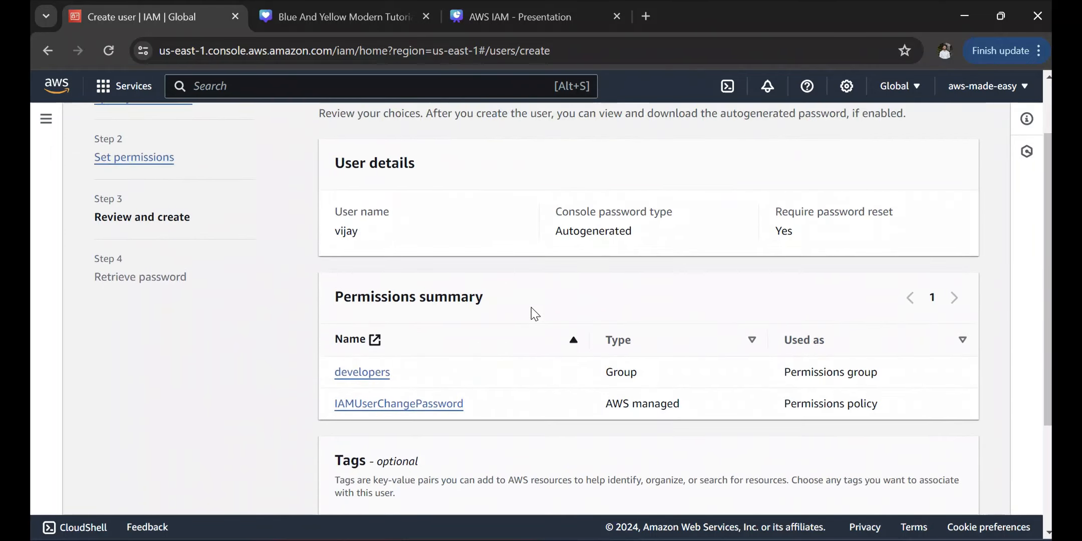
scroll(531, 307, up, 1)
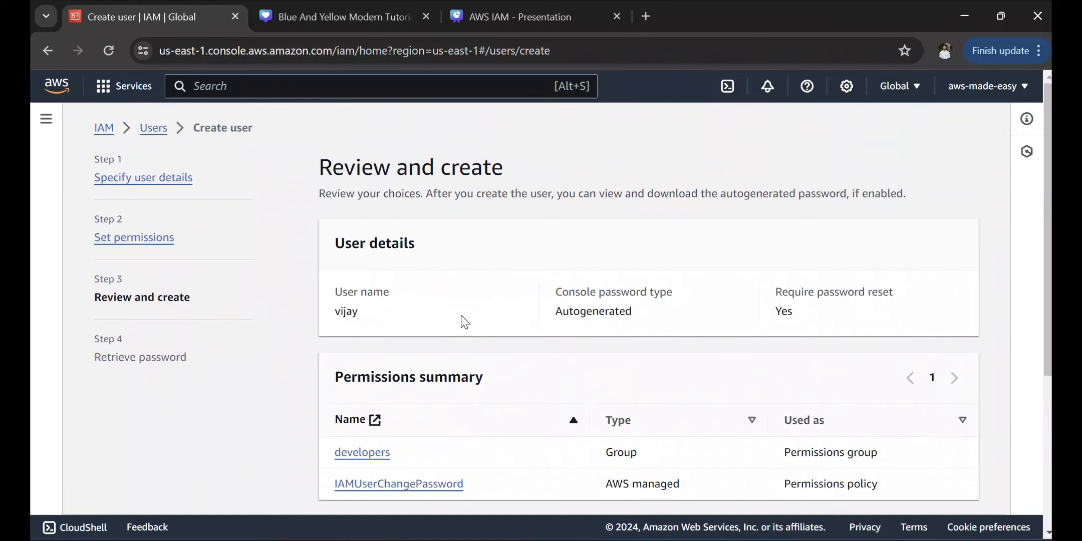
scroll(464, 325, down, 1)
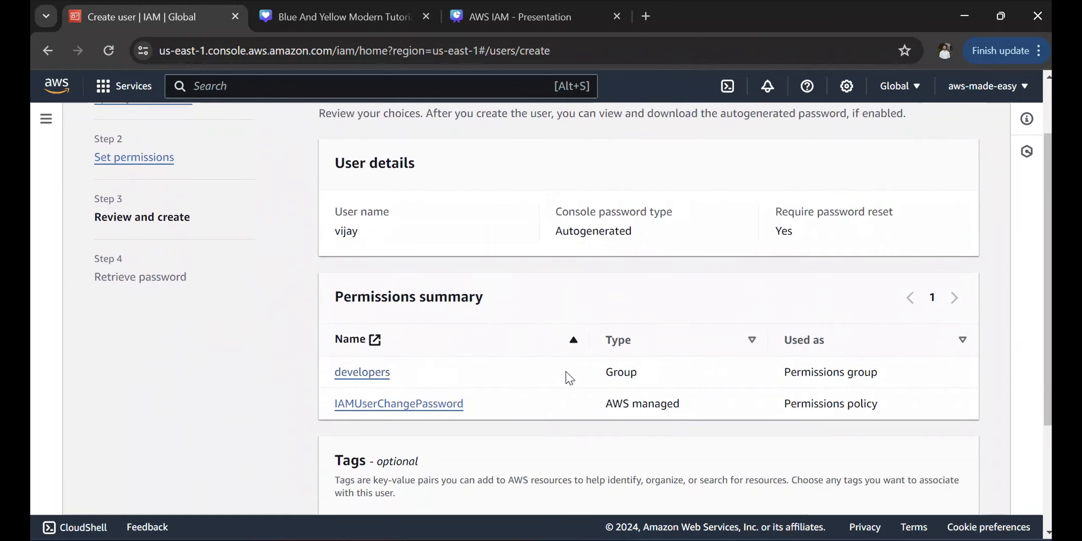
scroll(567, 358, down, 1)
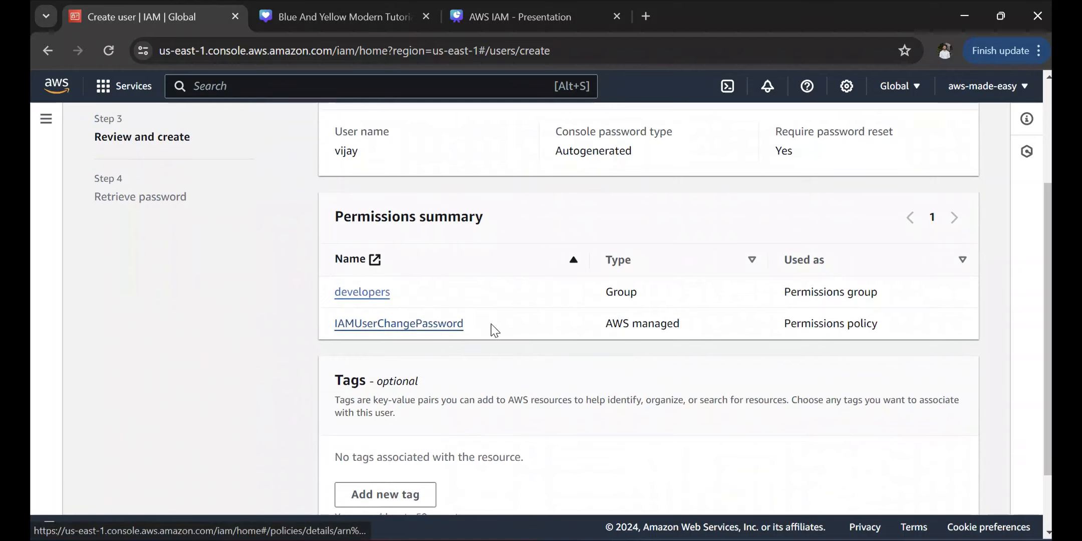
scroll(501, 329, up, 1)
scroll(491, 296, down, 1)
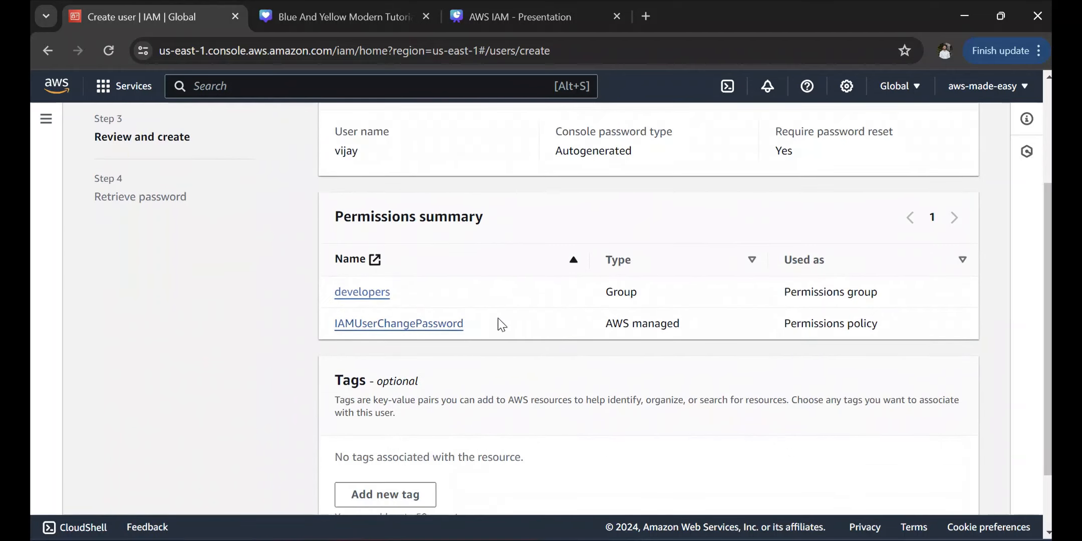
scroll(511, 318, down, 1)
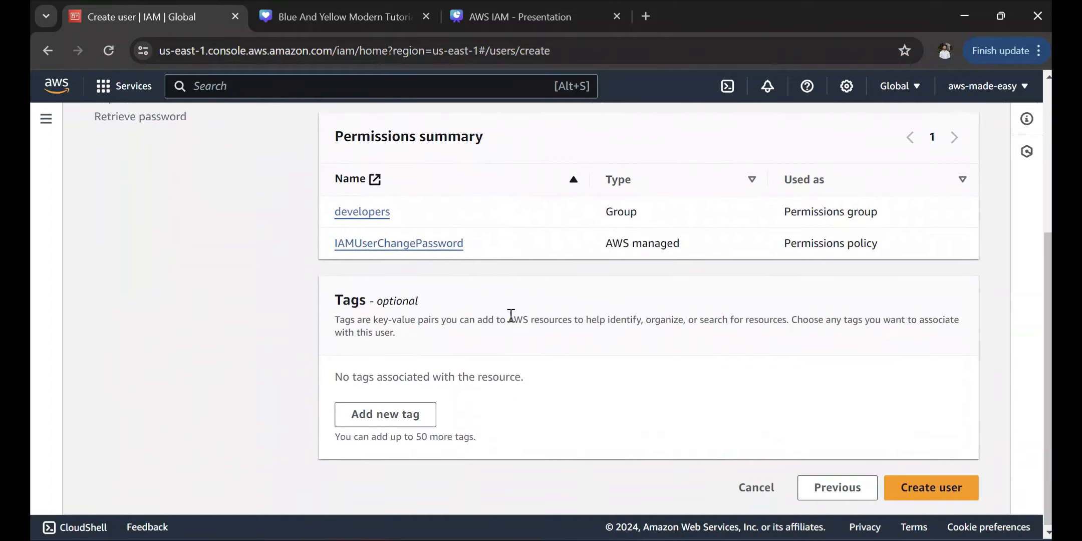
click(933, 487)
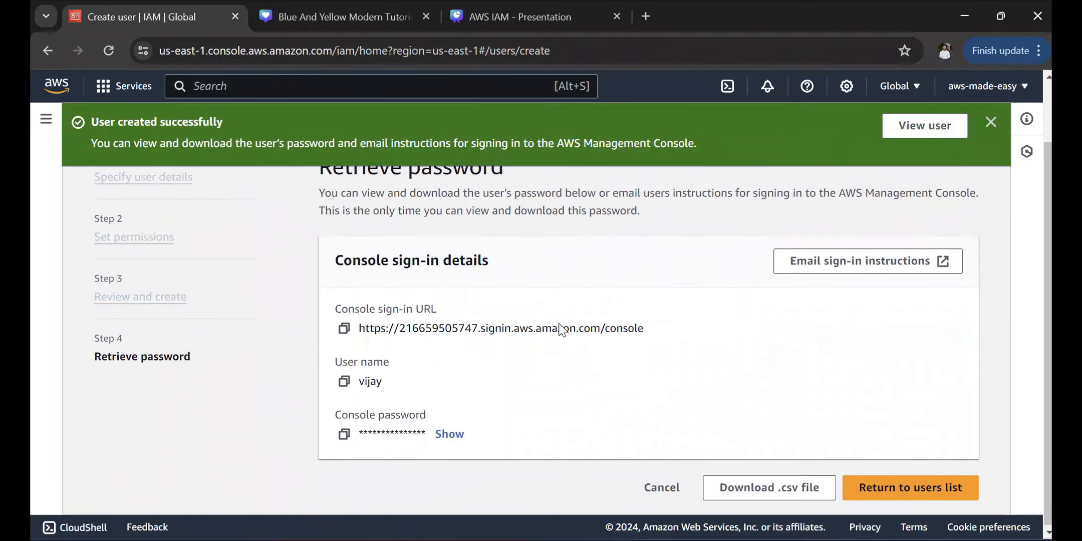
- Download the new user's console sign-in details as a .csv file and dismiss the success notification
scroll(362, 342, down, 1)
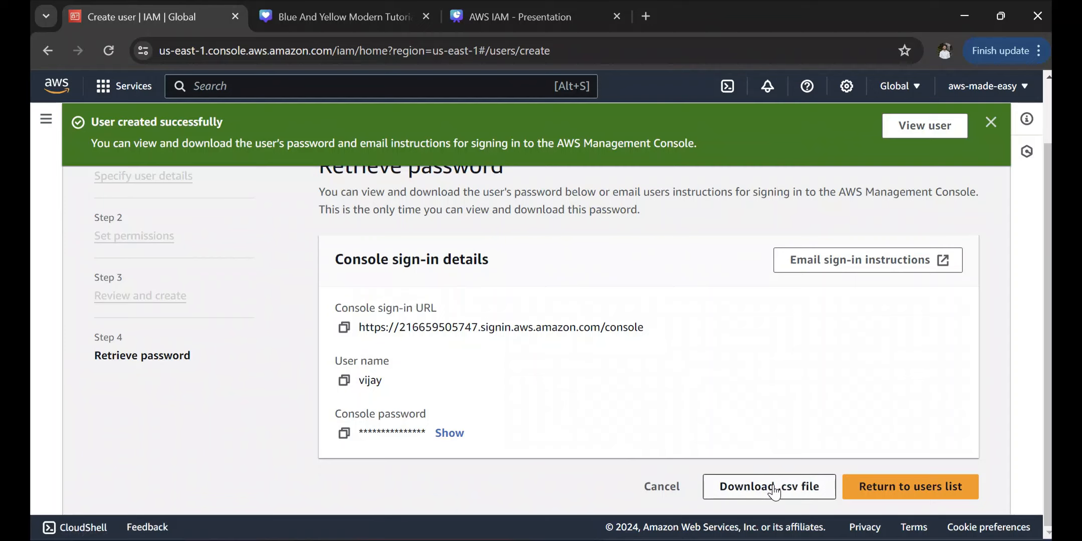
click(727, 346)
scroll(731, 453, up, 1)
scroll(732, 454, up, 2)
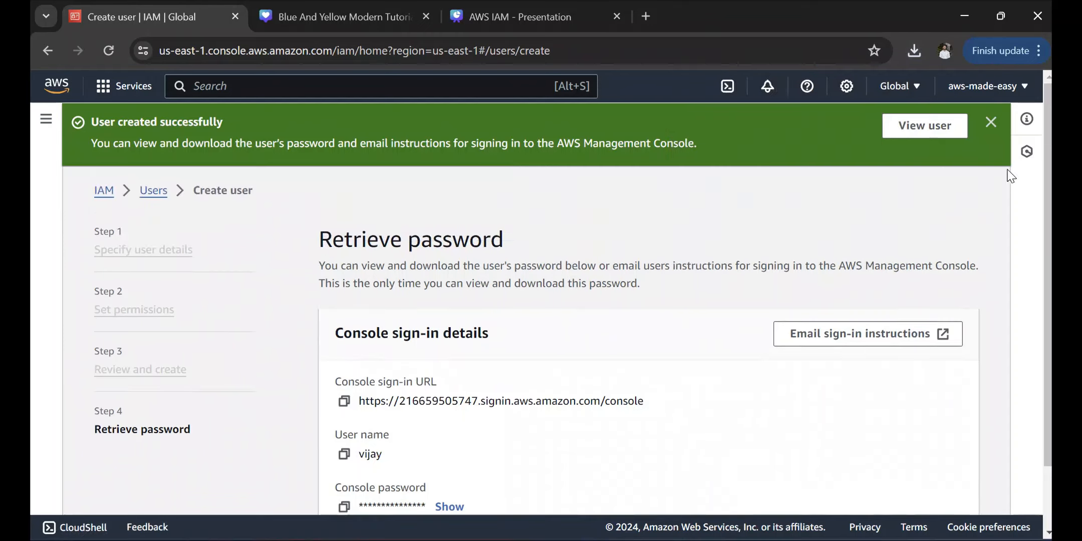
click(992, 123)
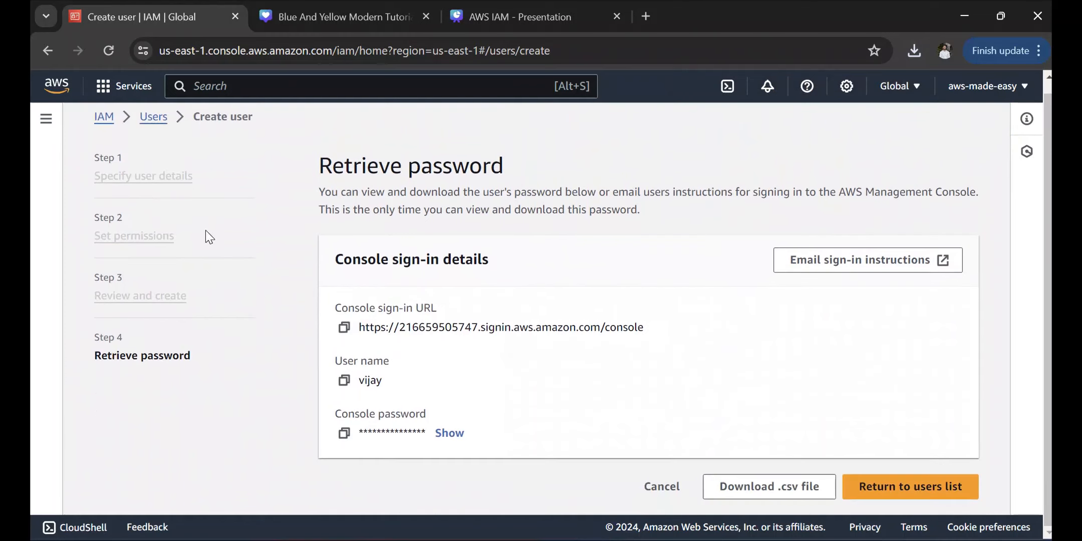
- Open the developers user group and check the list of users in it for the new user
click(106, 120)
click(80, 320)
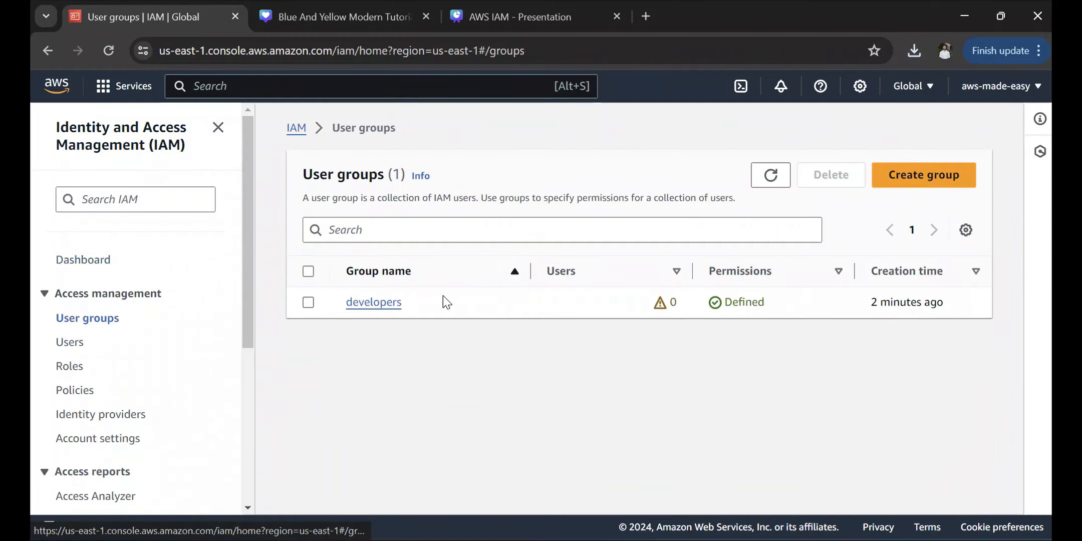
click(374, 303)
scroll(526, 337, down, 3)
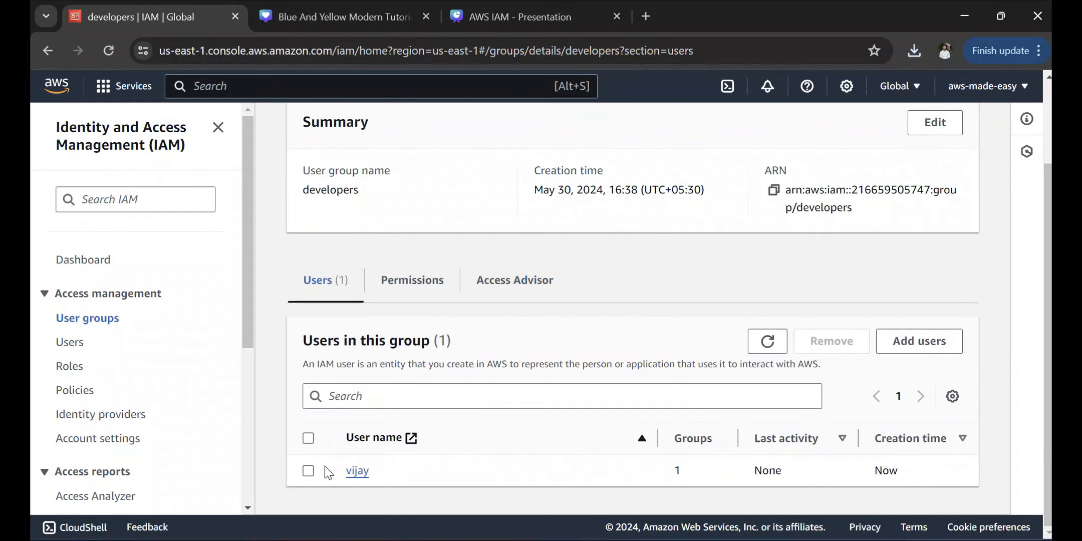
click(308, 471)
click(310, 474)
- Examine the permissions policies attached to the developers group alongside its list of member users
scroll(501, 351, up, 2)
click(414, 385)
scroll(504, 377, down, 3)
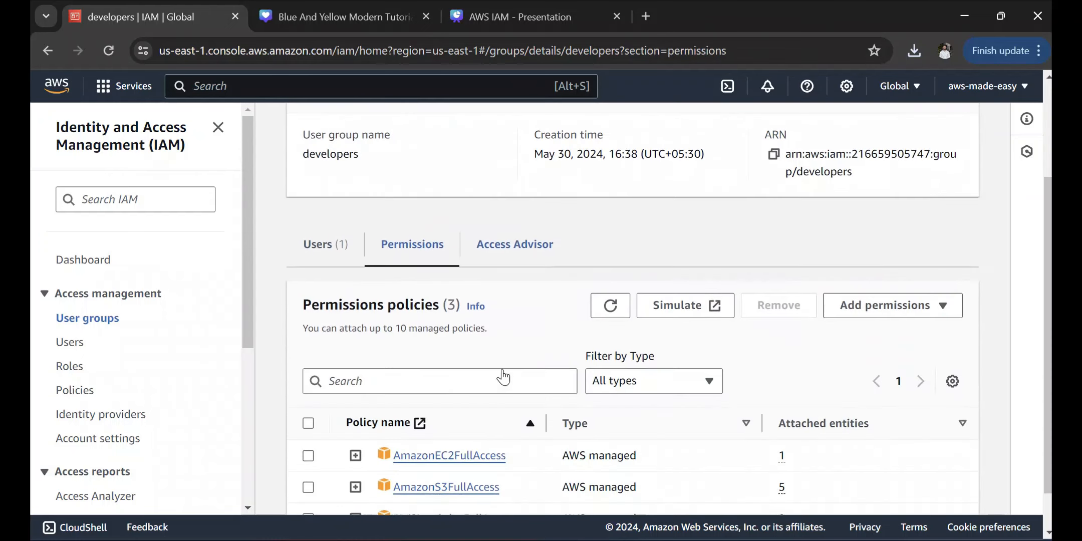
scroll(505, 416, up, 2)
click(326, 325)
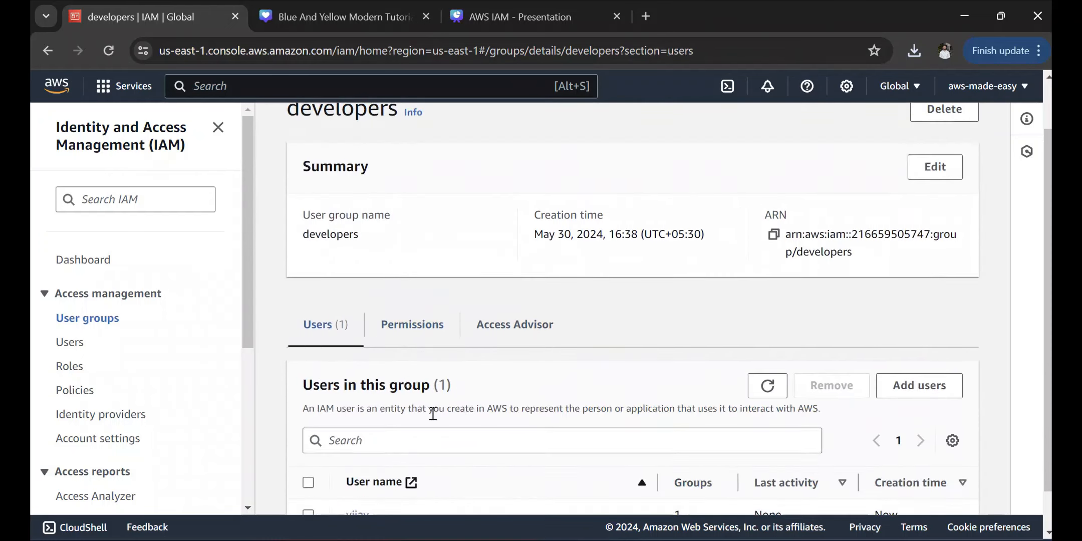
scroll(435, 410, down, 1)
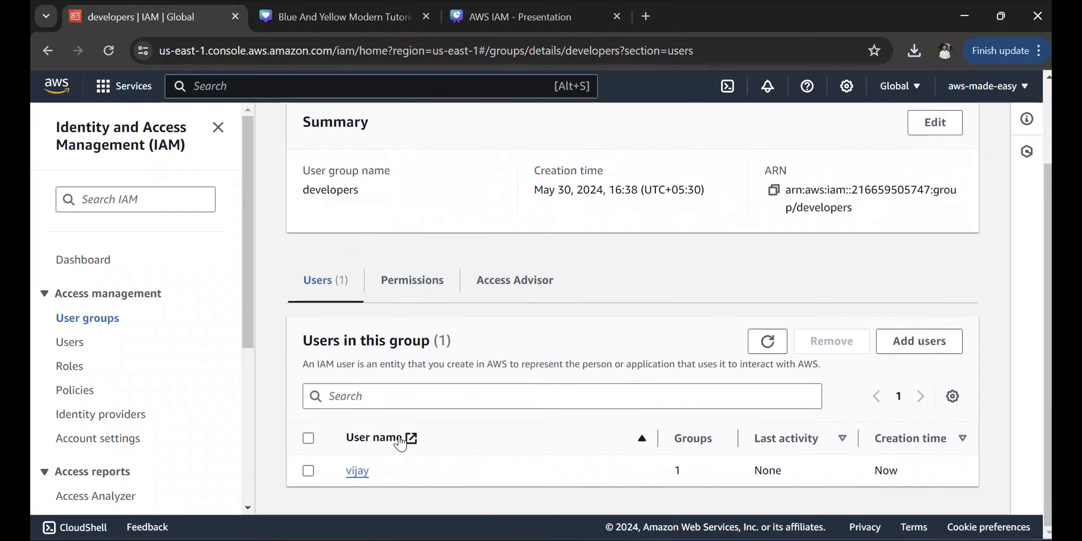
click(413, 297)
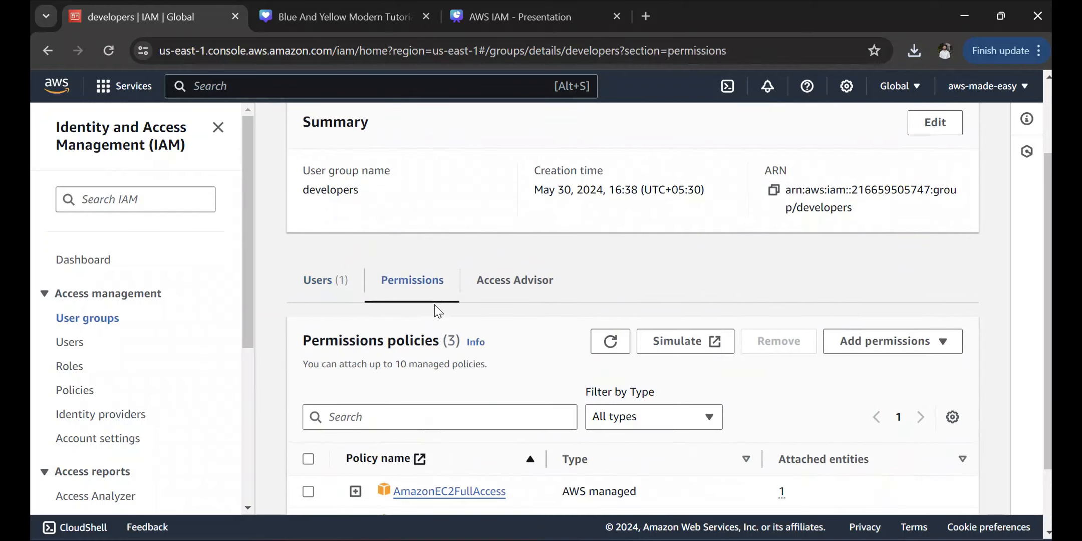
scroll(436, 308, down, 2)
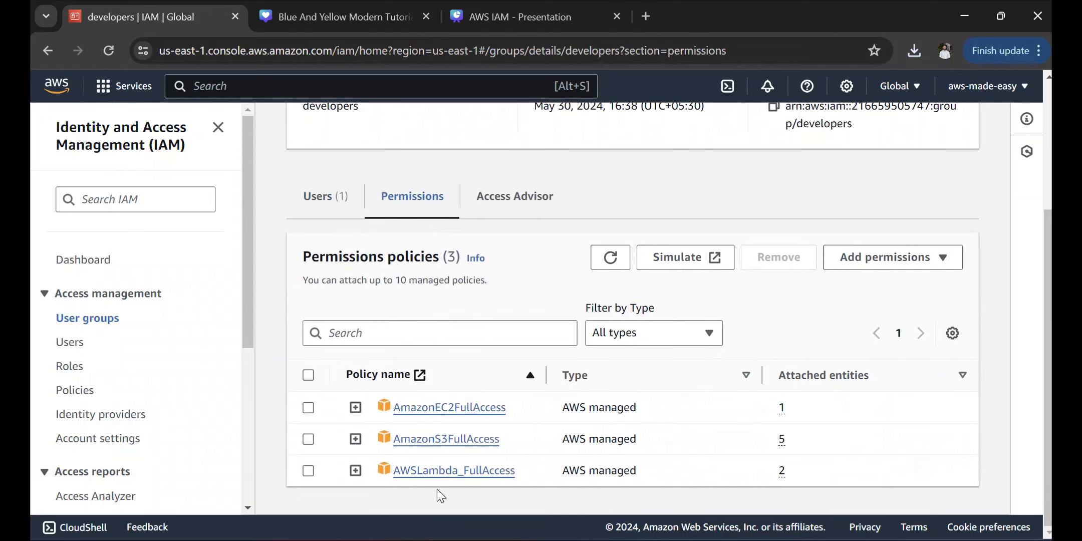
click(333, 207)
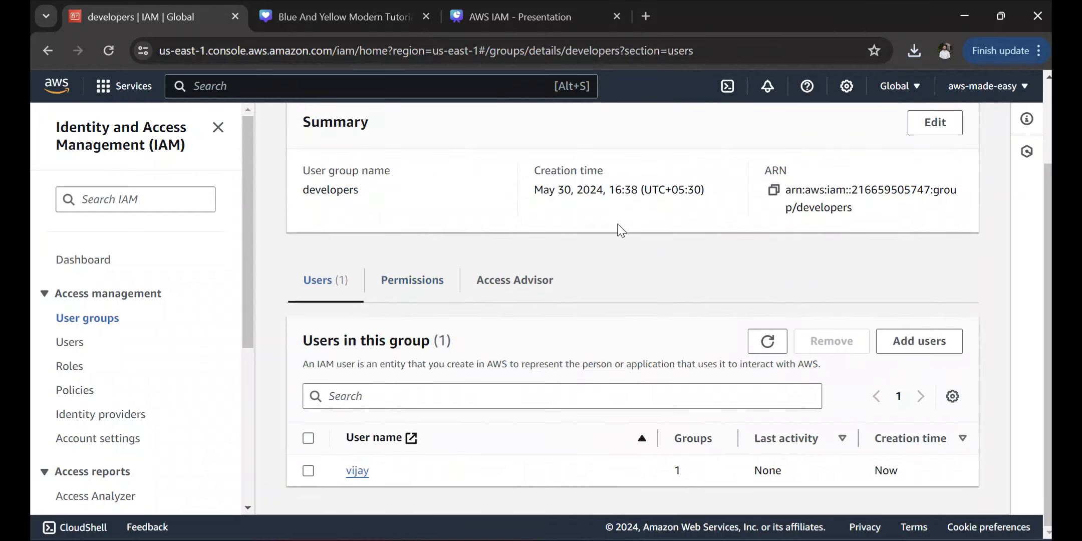
scroll(561, 307, up, 3)
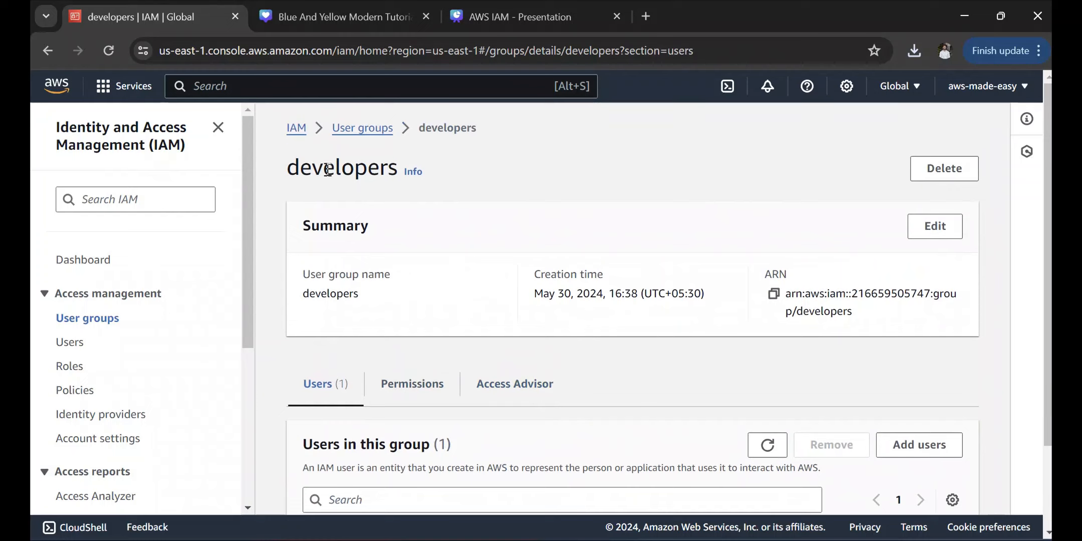